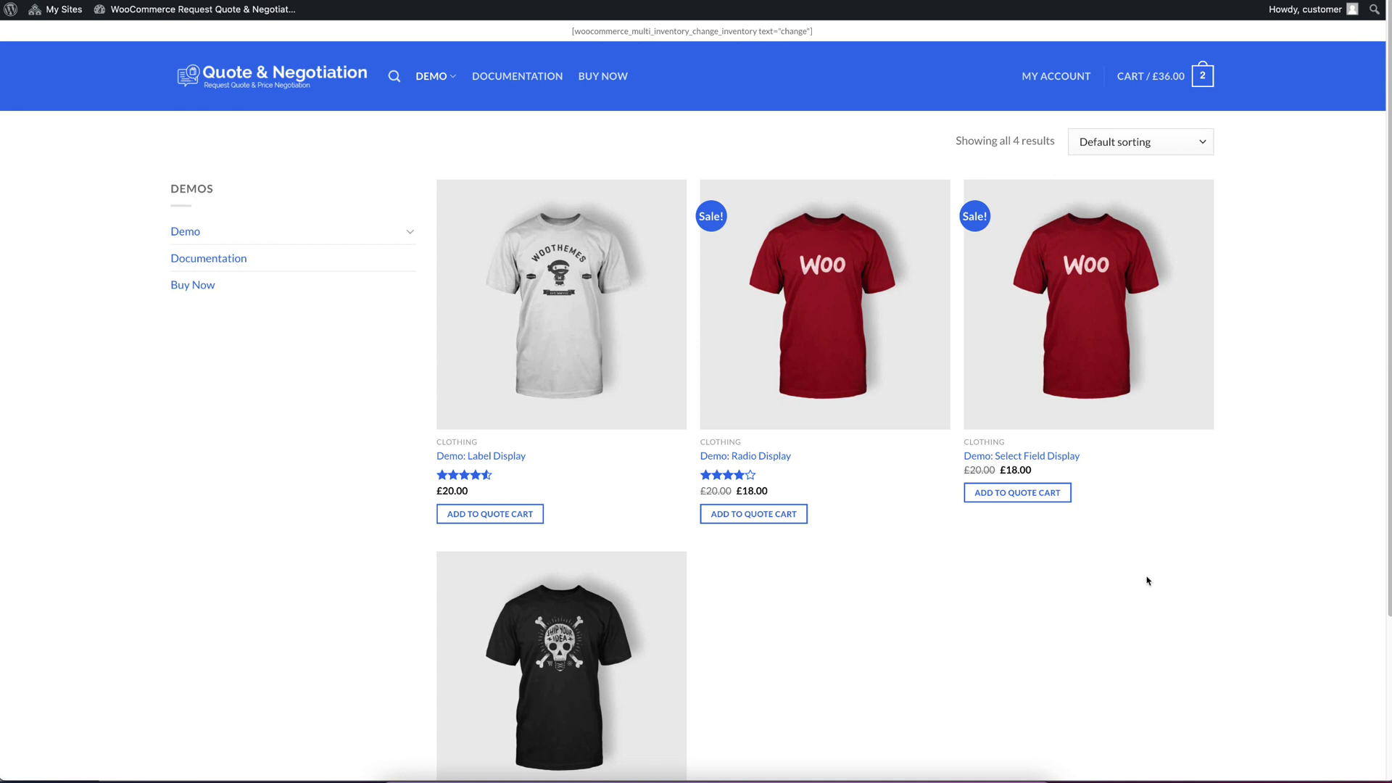
Add the Radio Display T-shirt to the quote cart and update its quantity to 5.
mouse_move(1303, 10)
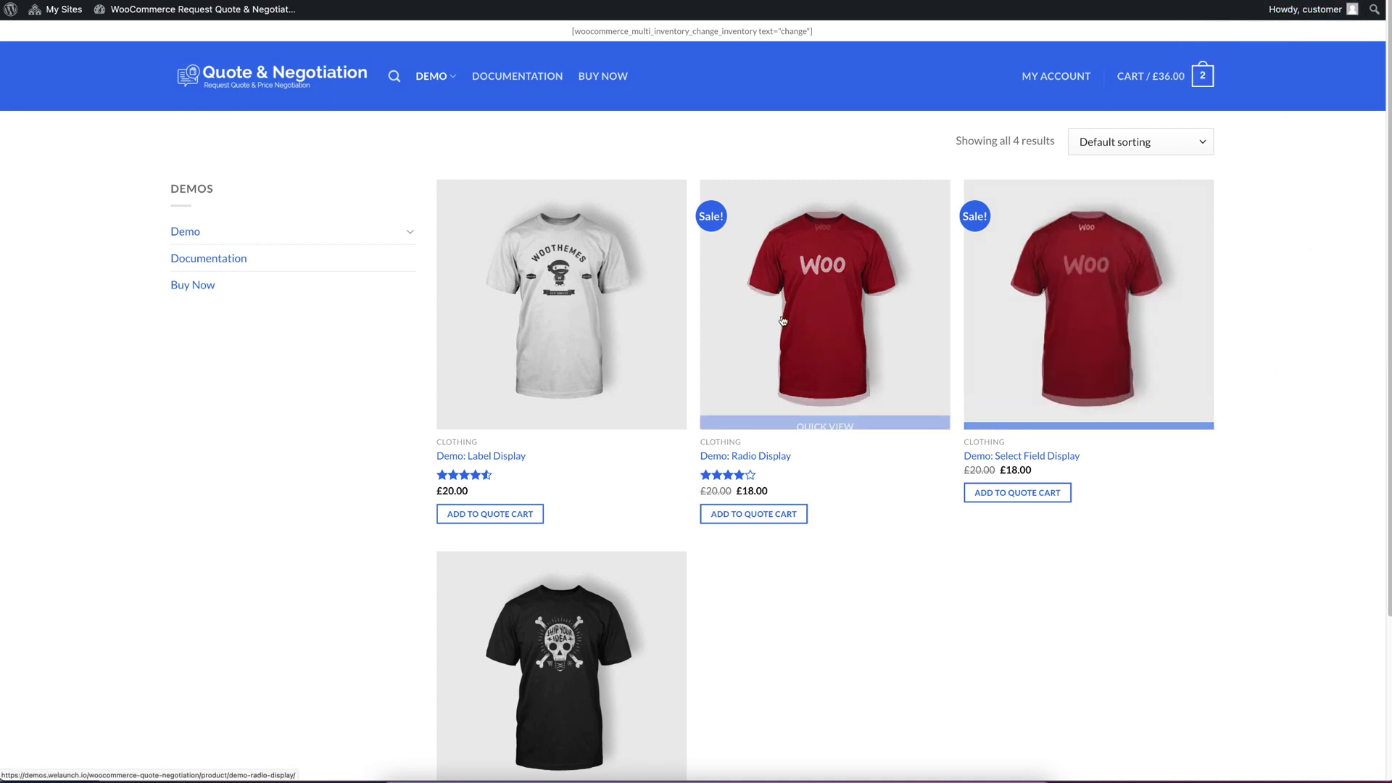
left_click(779, 520)
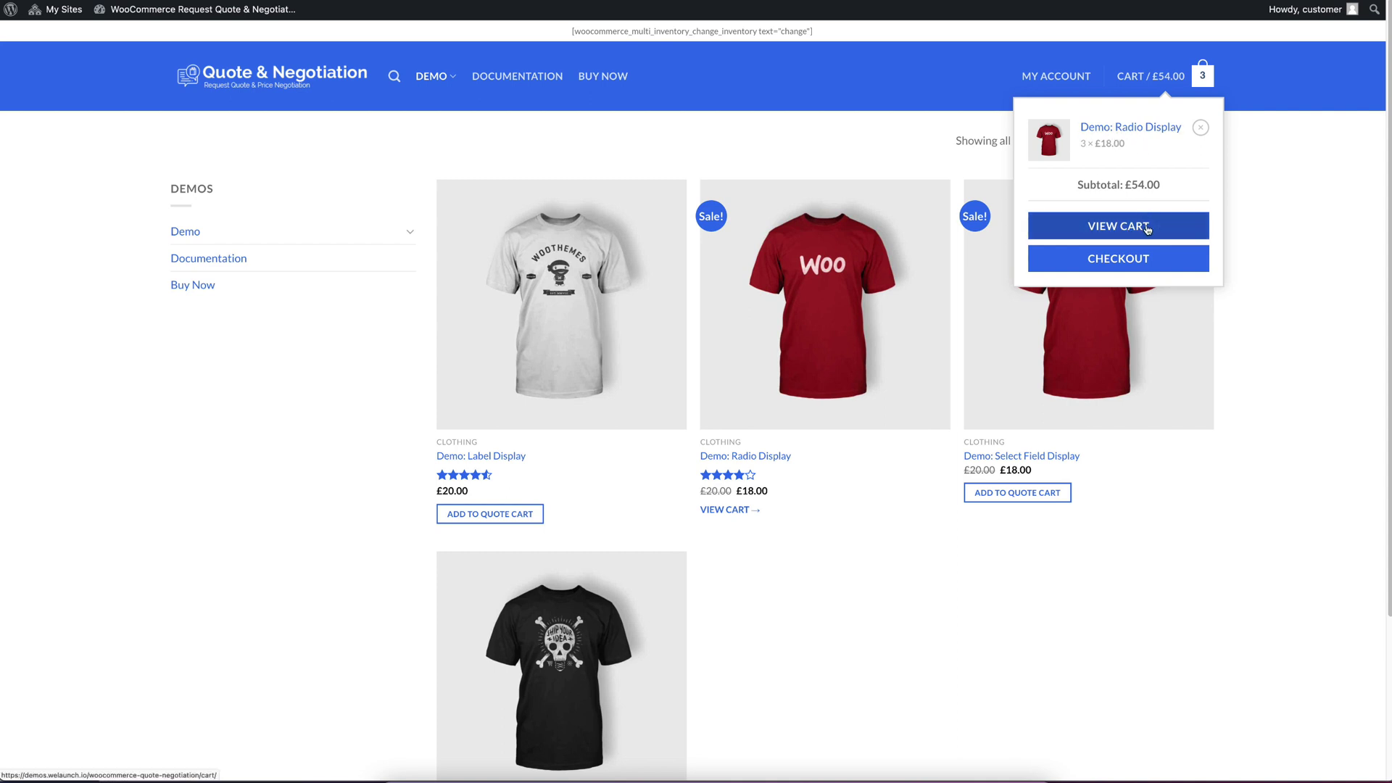
left_click(1148, 227)
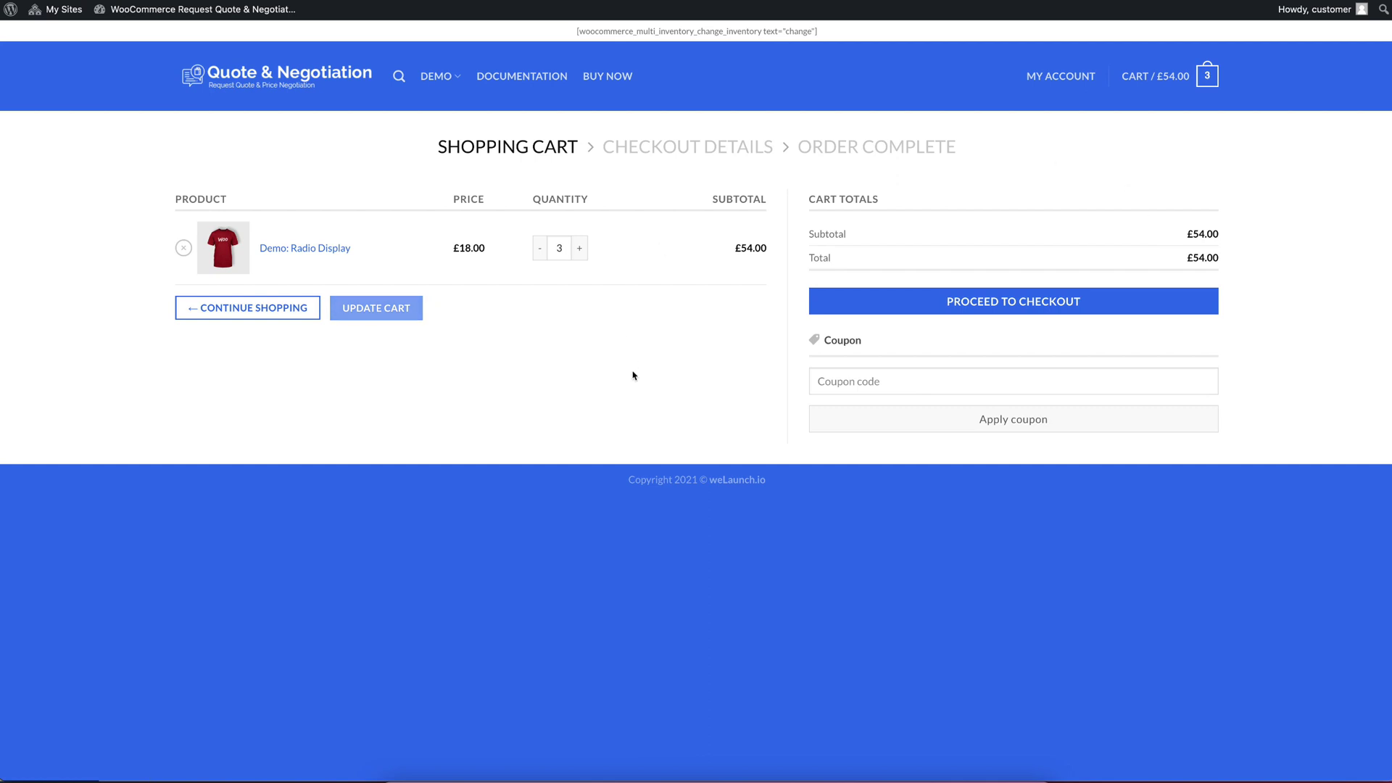
double_click(472, 248)
left_click(484, 274)
left_click(579, 248)
left_click(579, 248)
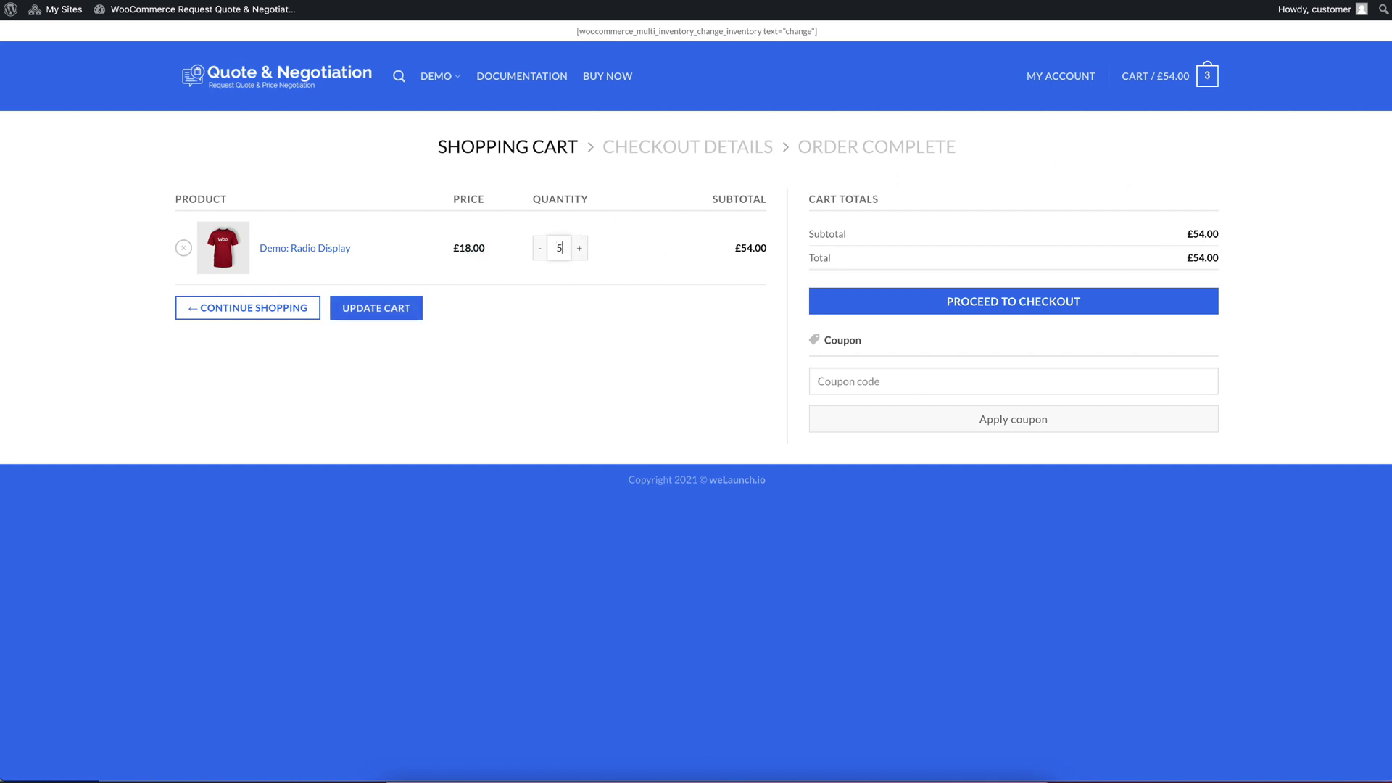
left_click(357, 313)
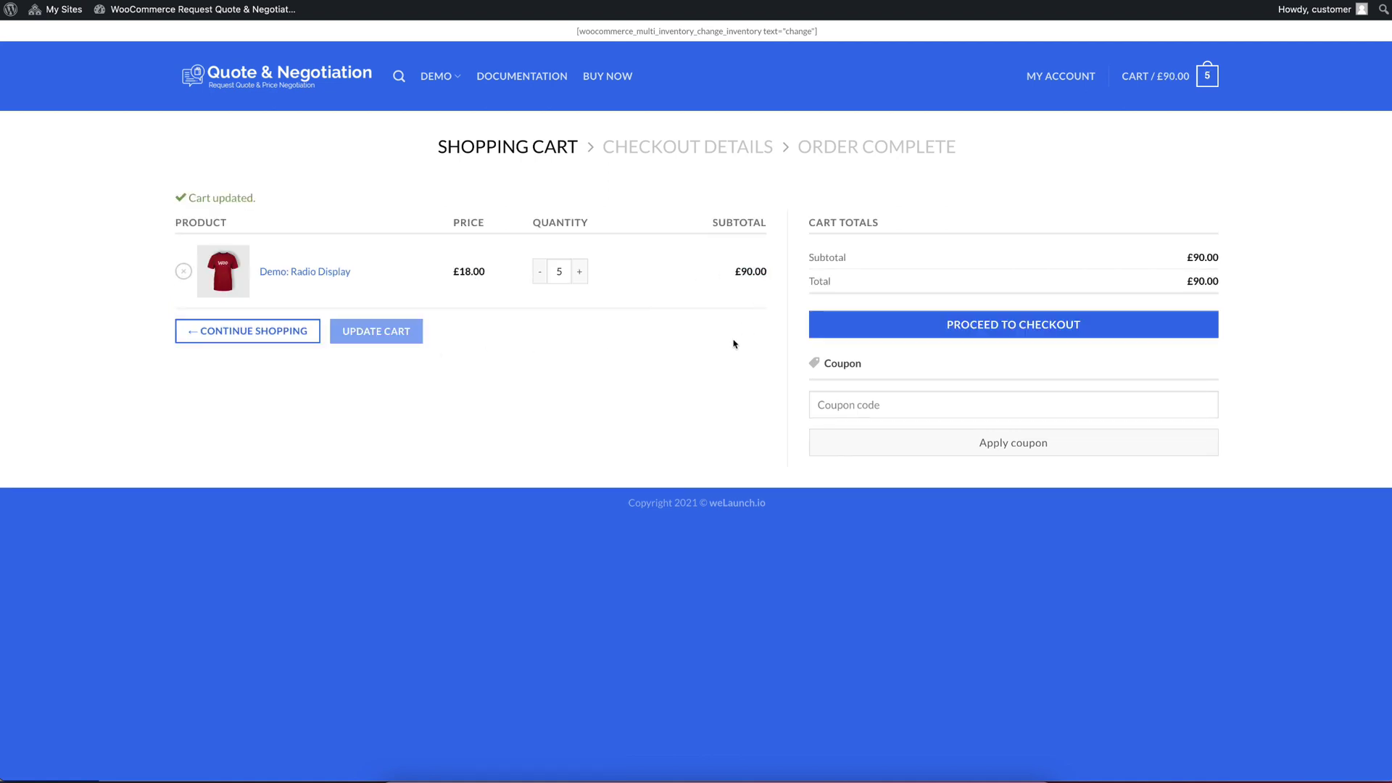
Proceed to checkout and select Quote Request as the payment method.
left_click(905, 333)
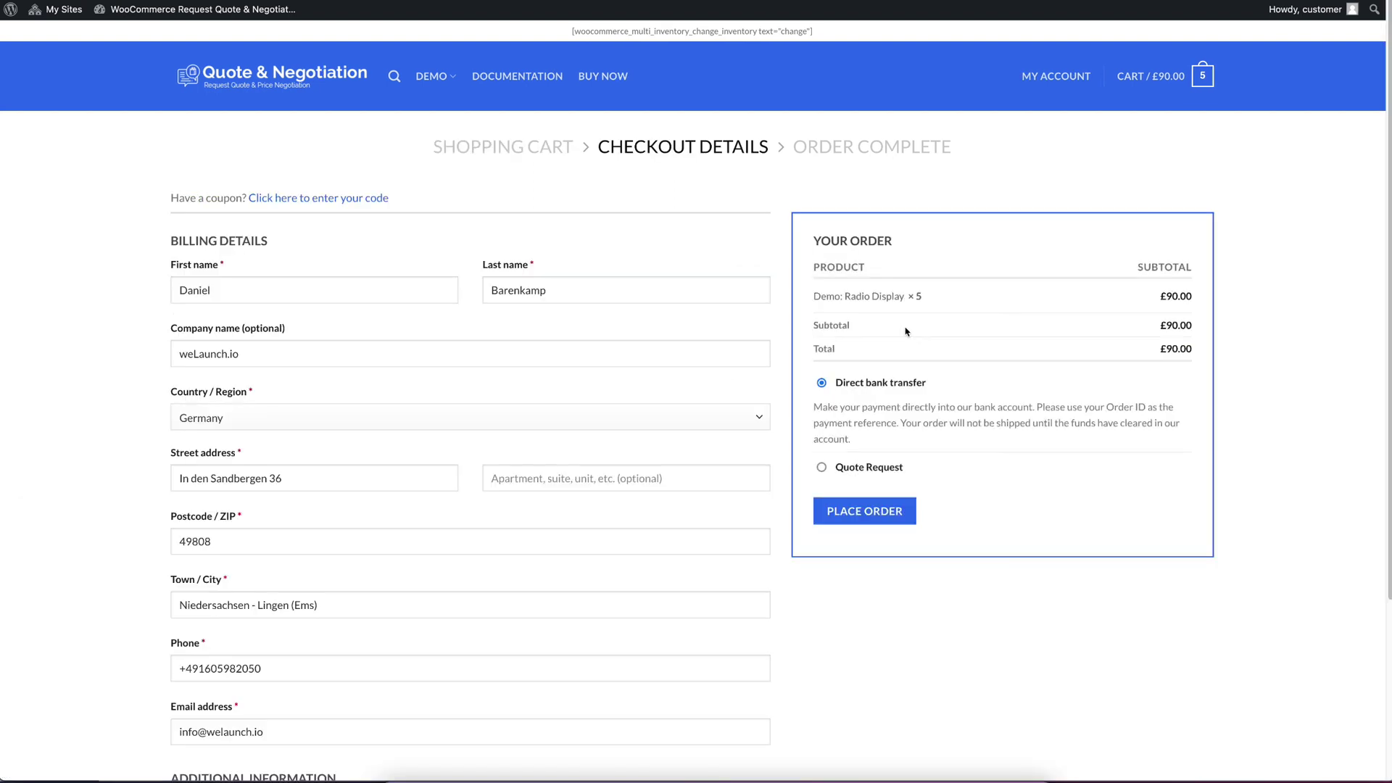
left_click_drag(178, 231, 316, 250)
left_click(319, 253)
Submit the quote request with the note 'would like to have this for a total of $80'.
left_click(882, 470)
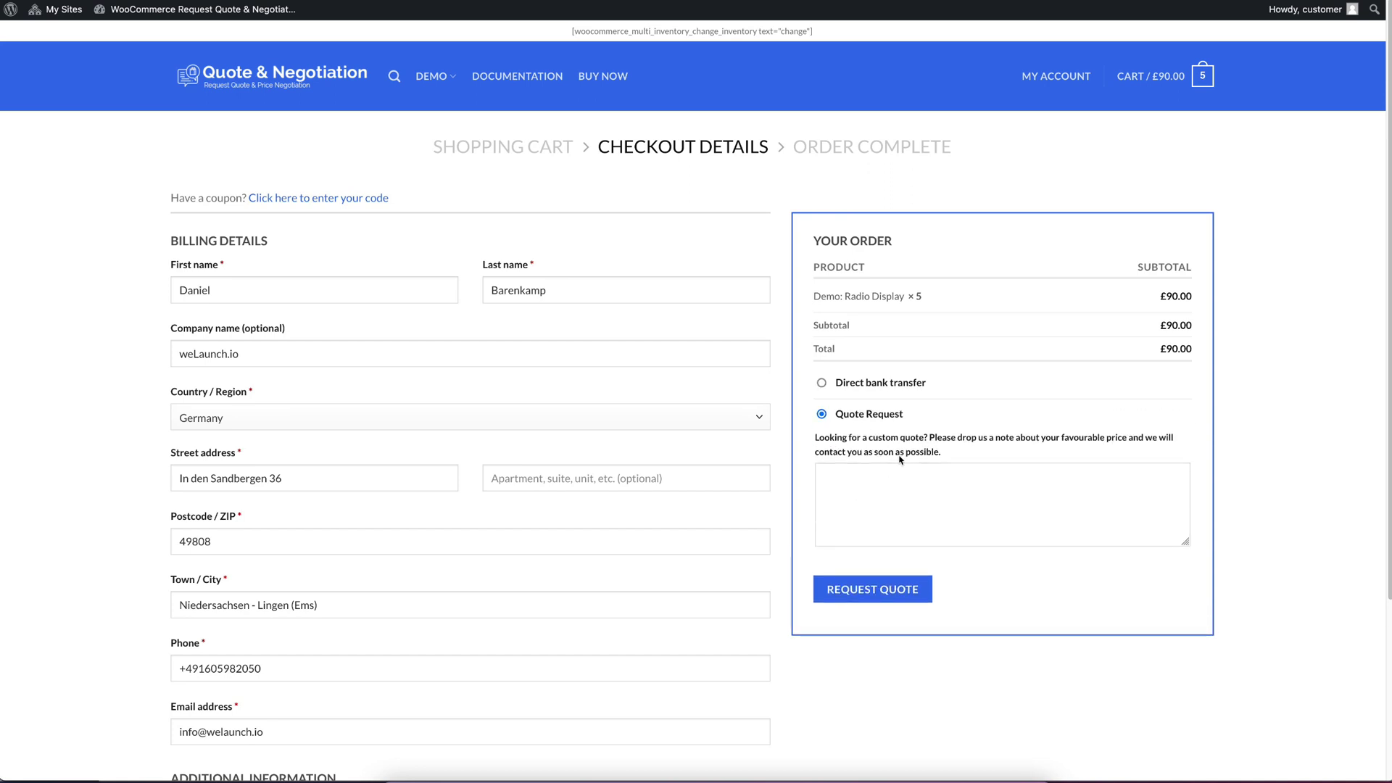
left_click_drag(815, 438, 955, 454)
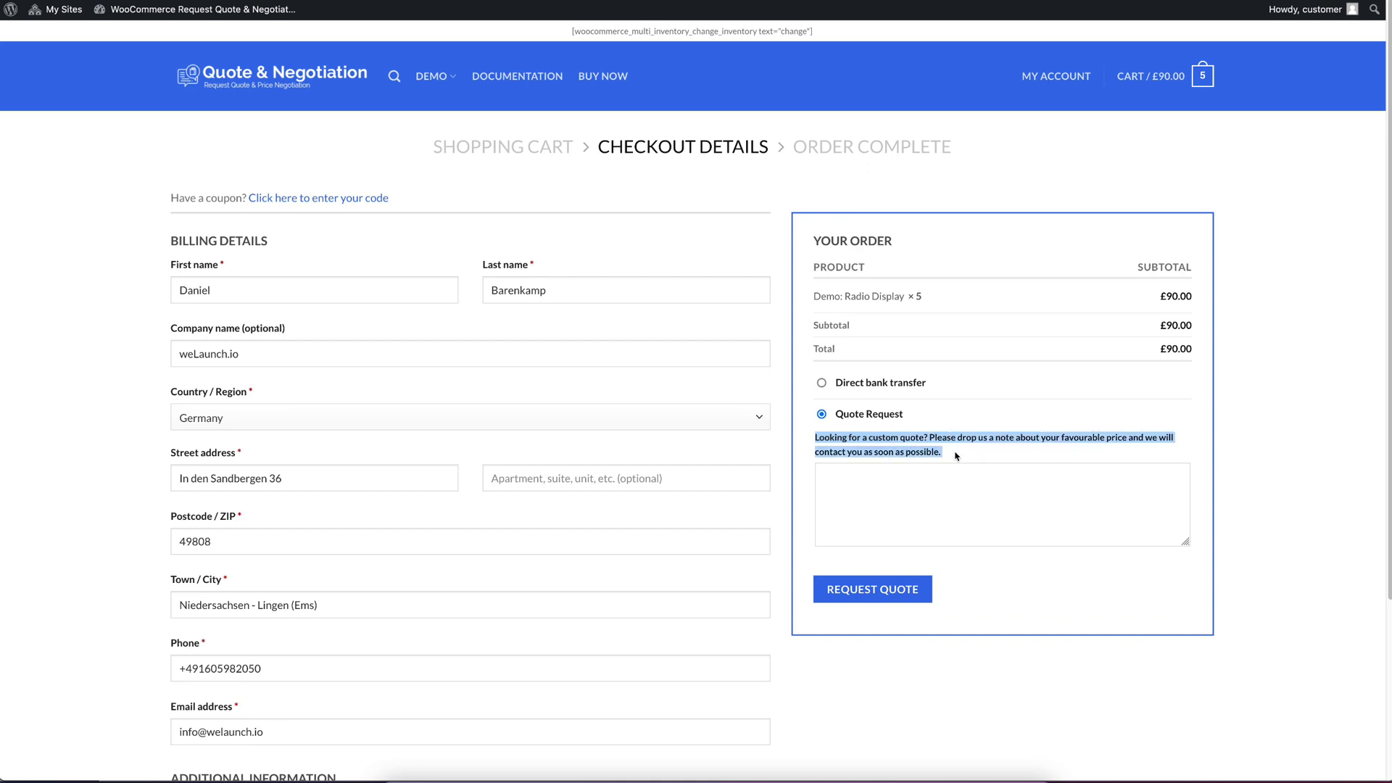
left_click(956, 457)
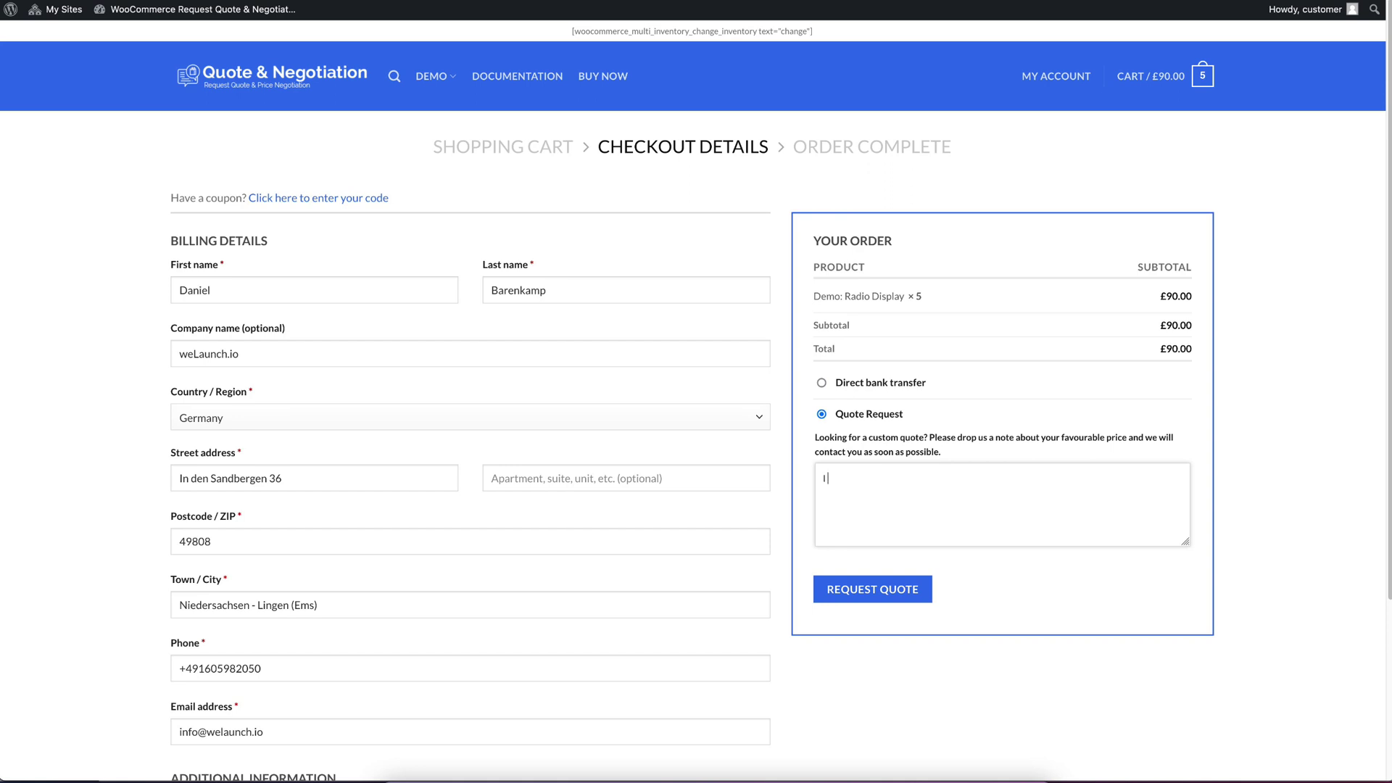
type("would like to have this for a total of $80.")
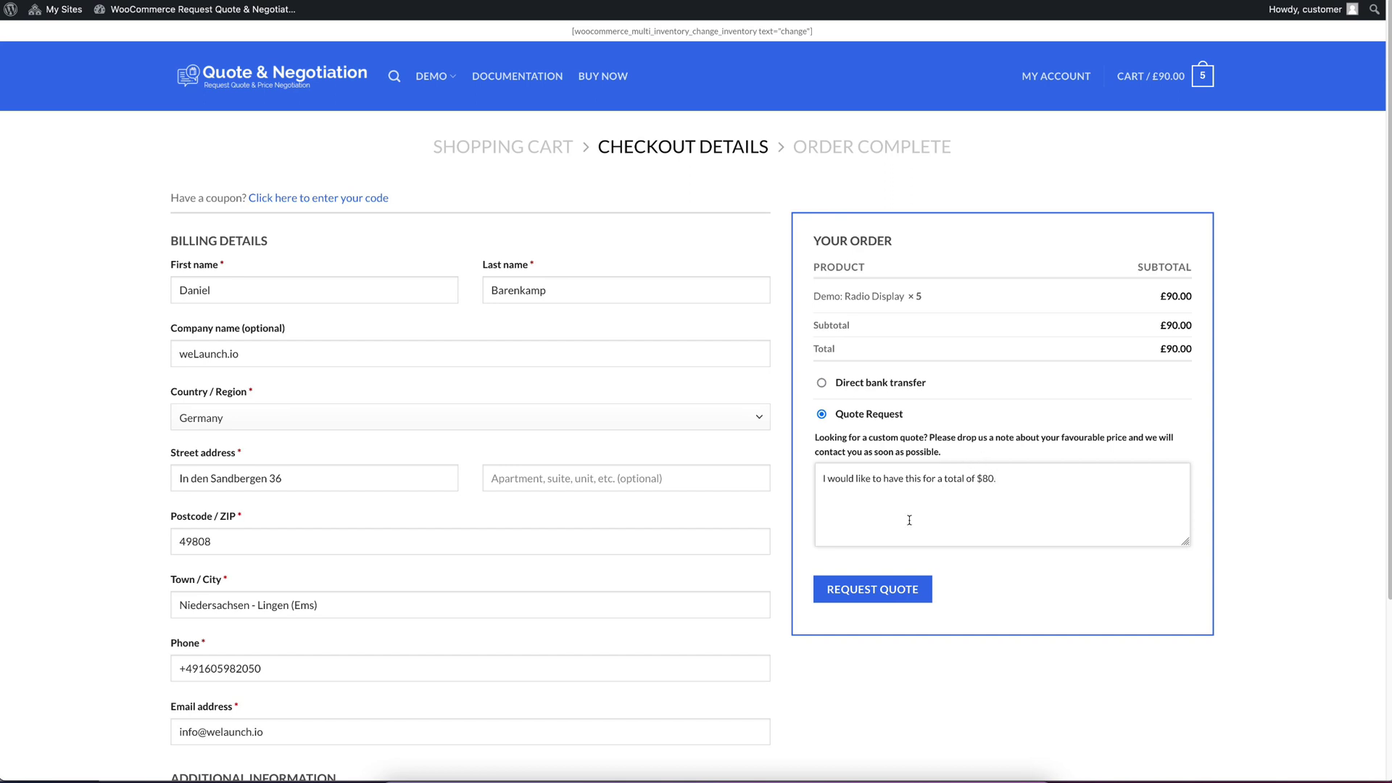
left_click(876, 599)
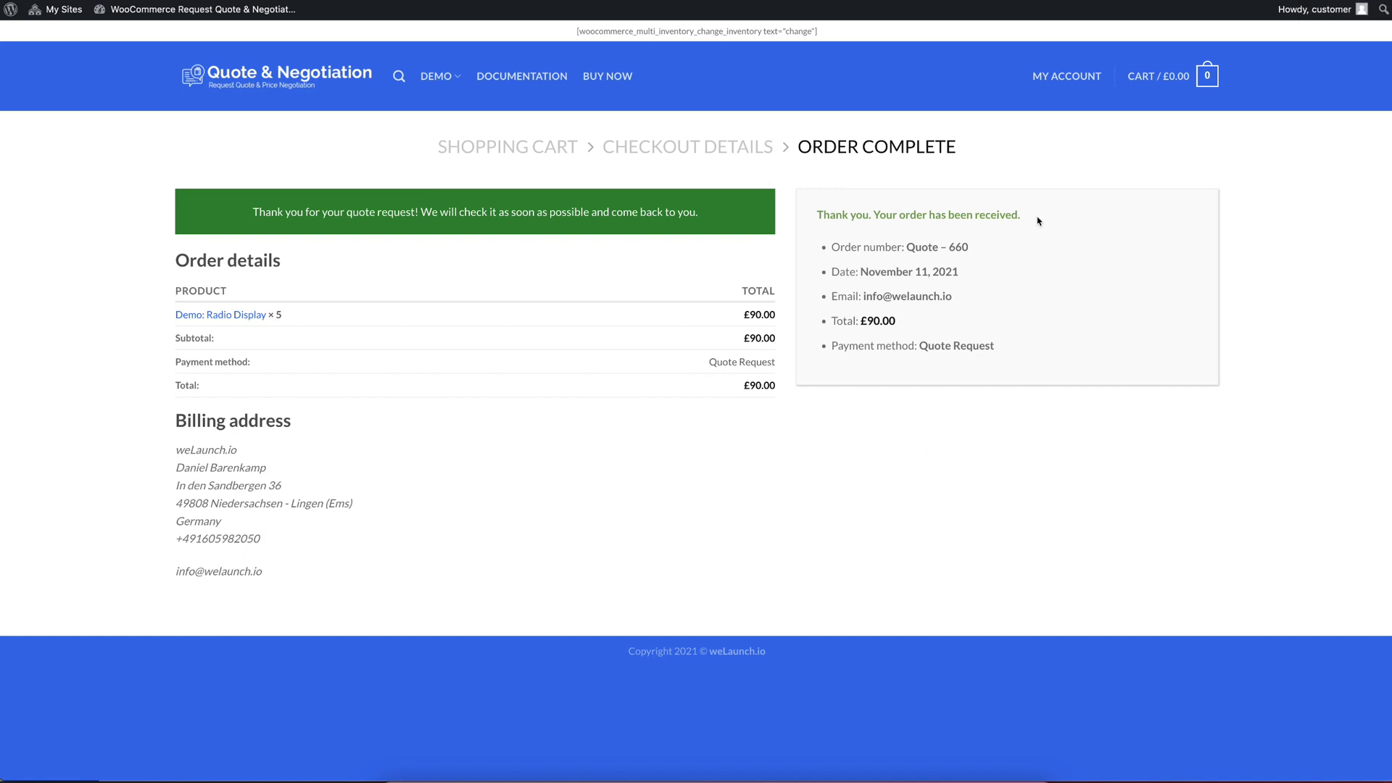
Review the quote confirmation message on the Order Complete page.
left_click_drag(255, 213, 693, 217)
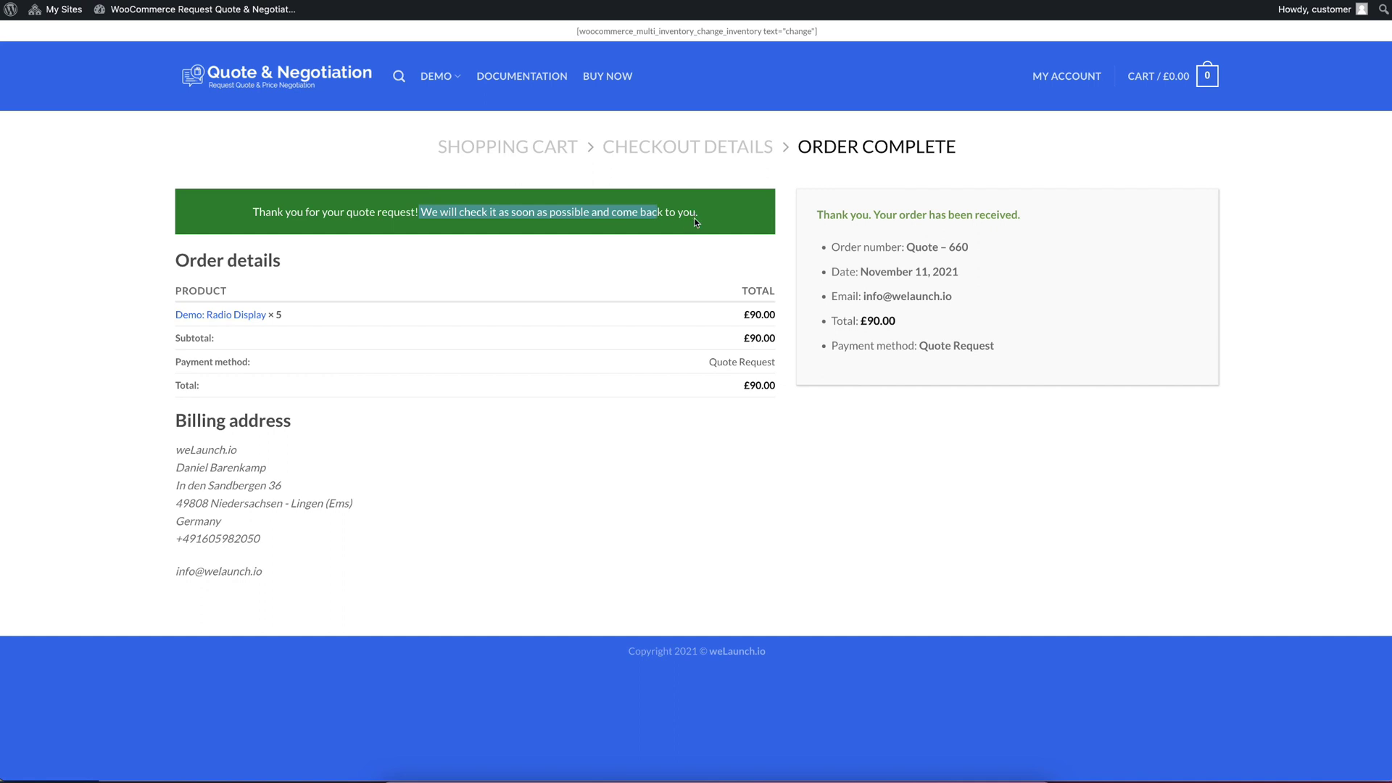
left_click(647, 216)
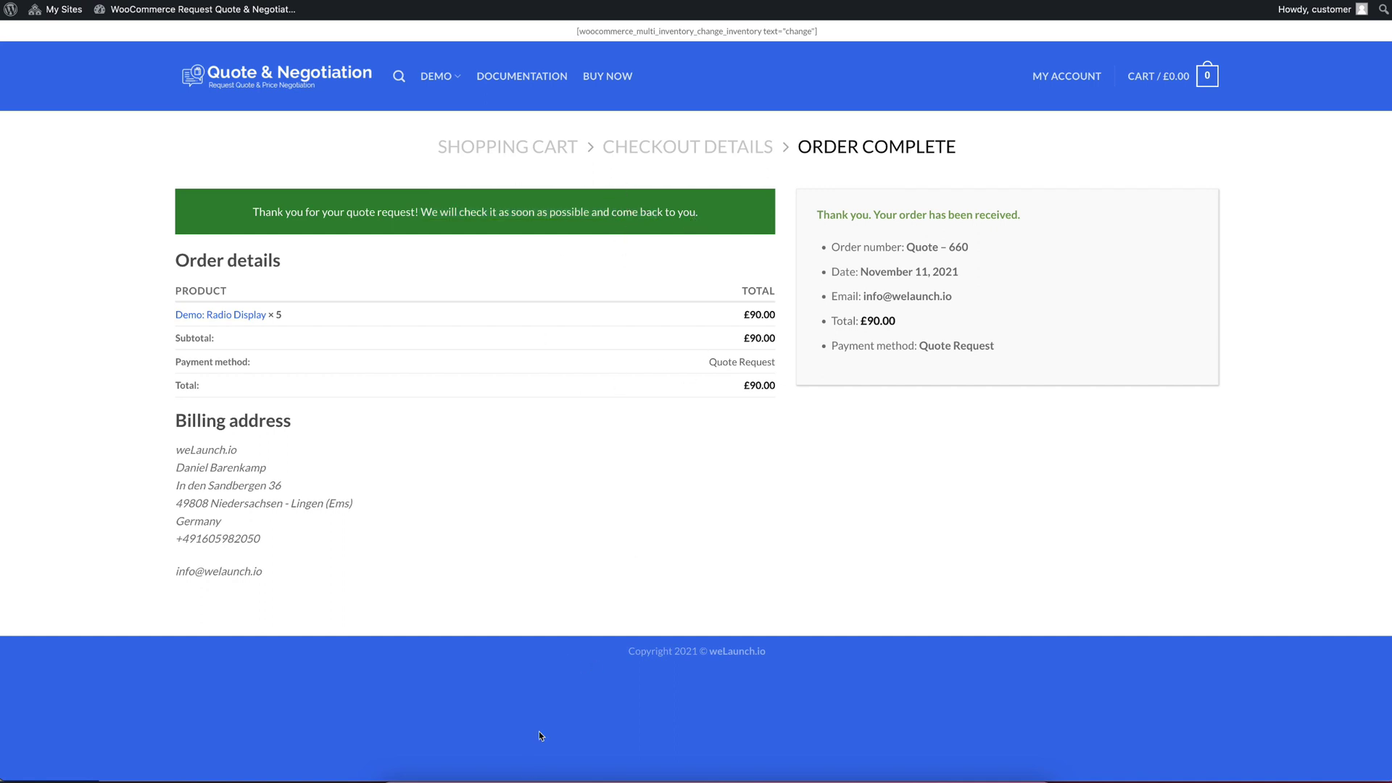
Reload the admin Orders list and check the note on the on-hold Quote – 660.
left_click(474, 777)
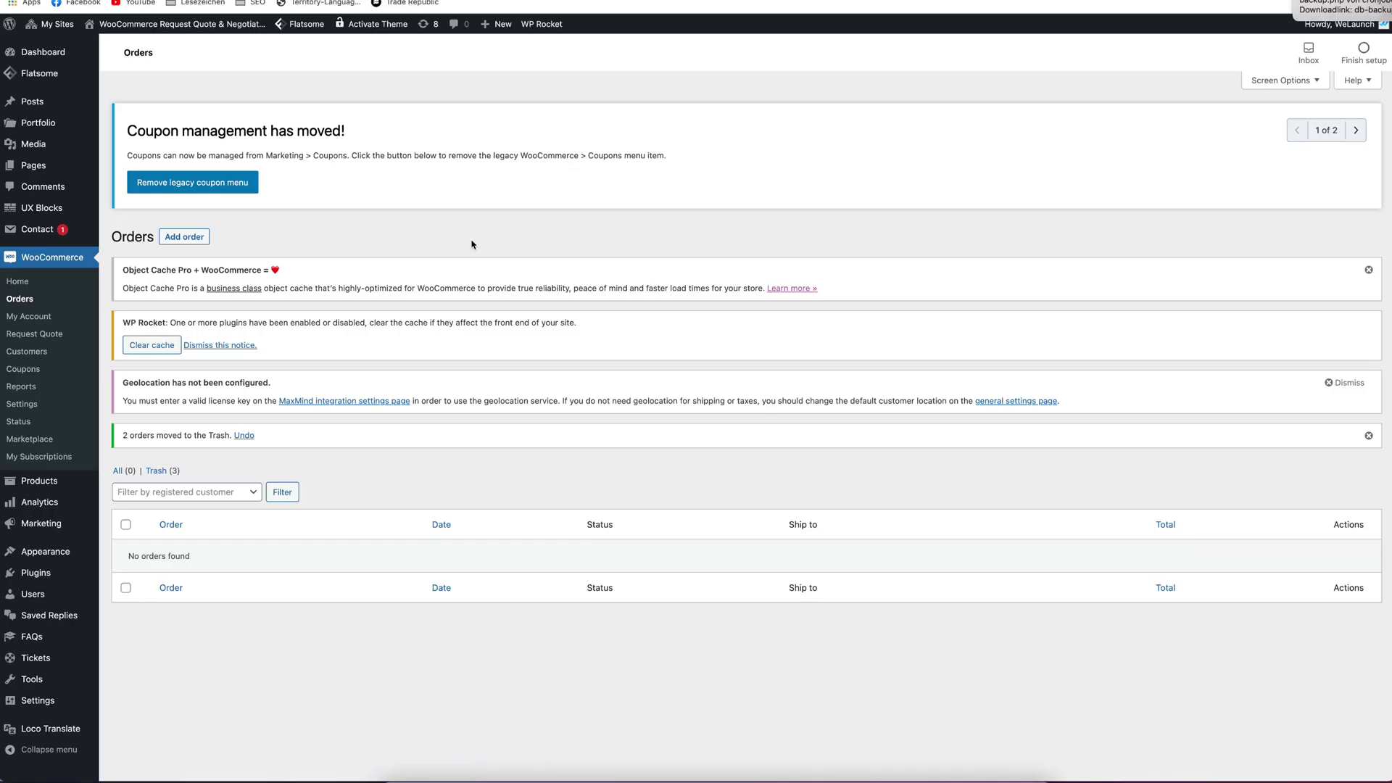
key("super+r")
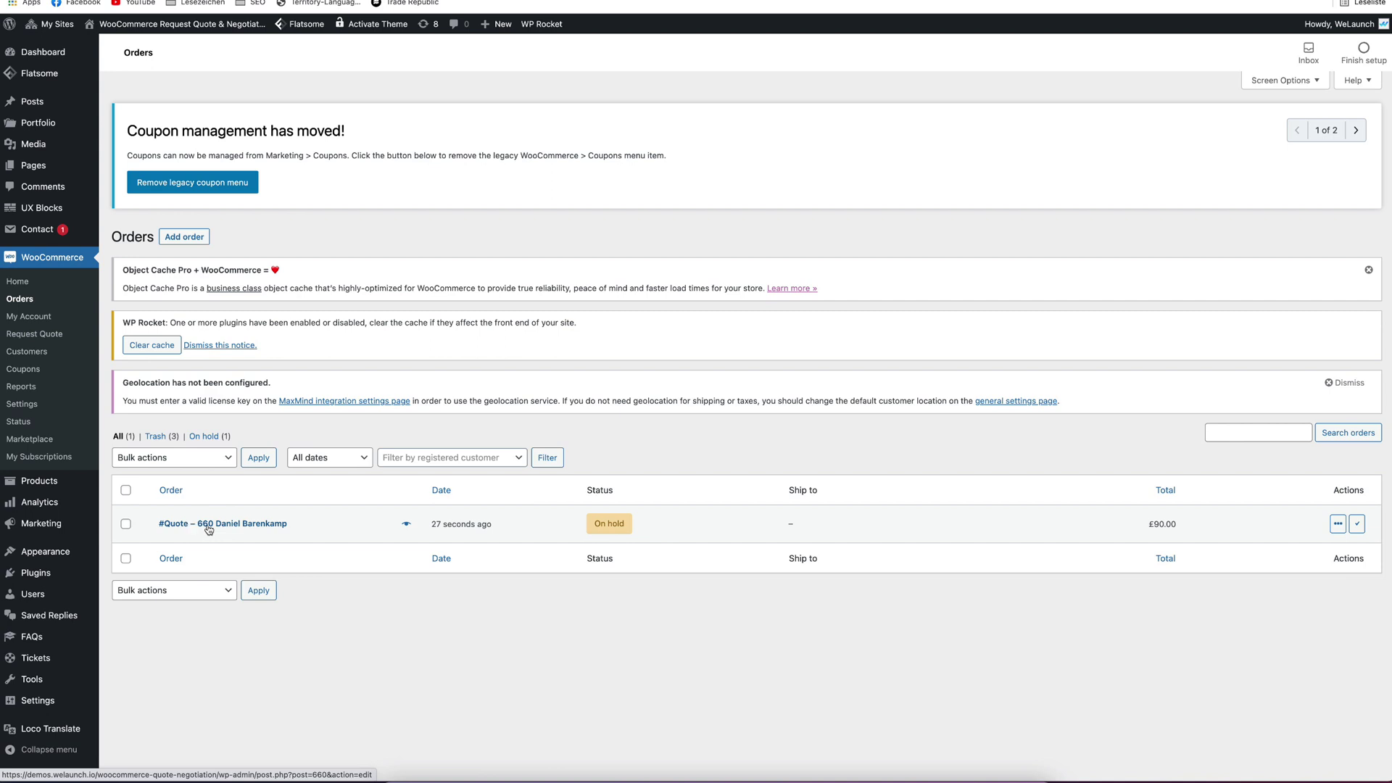
mouse_move(610, 523)
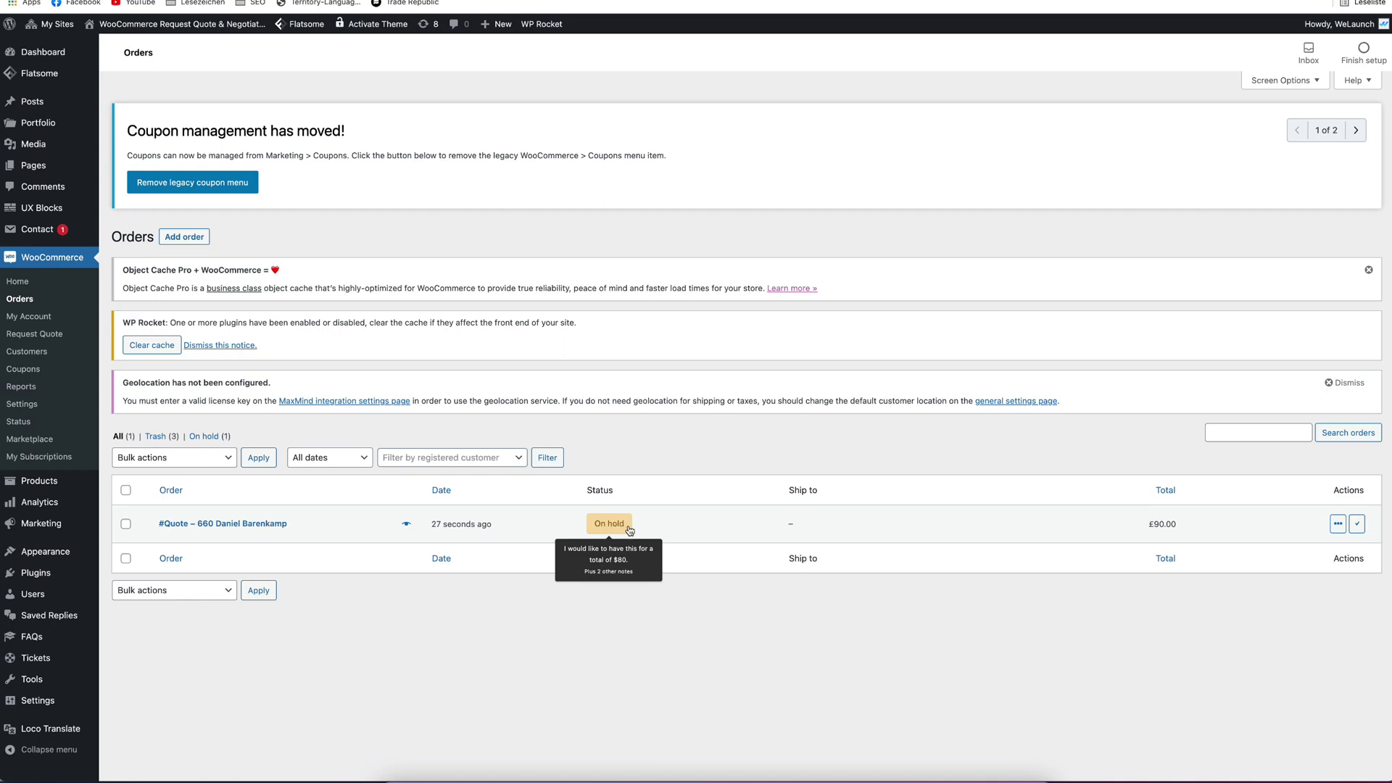
Open order Quote – 660 and scroll down to read the customer's $80 request note.
left_click(237, 525)
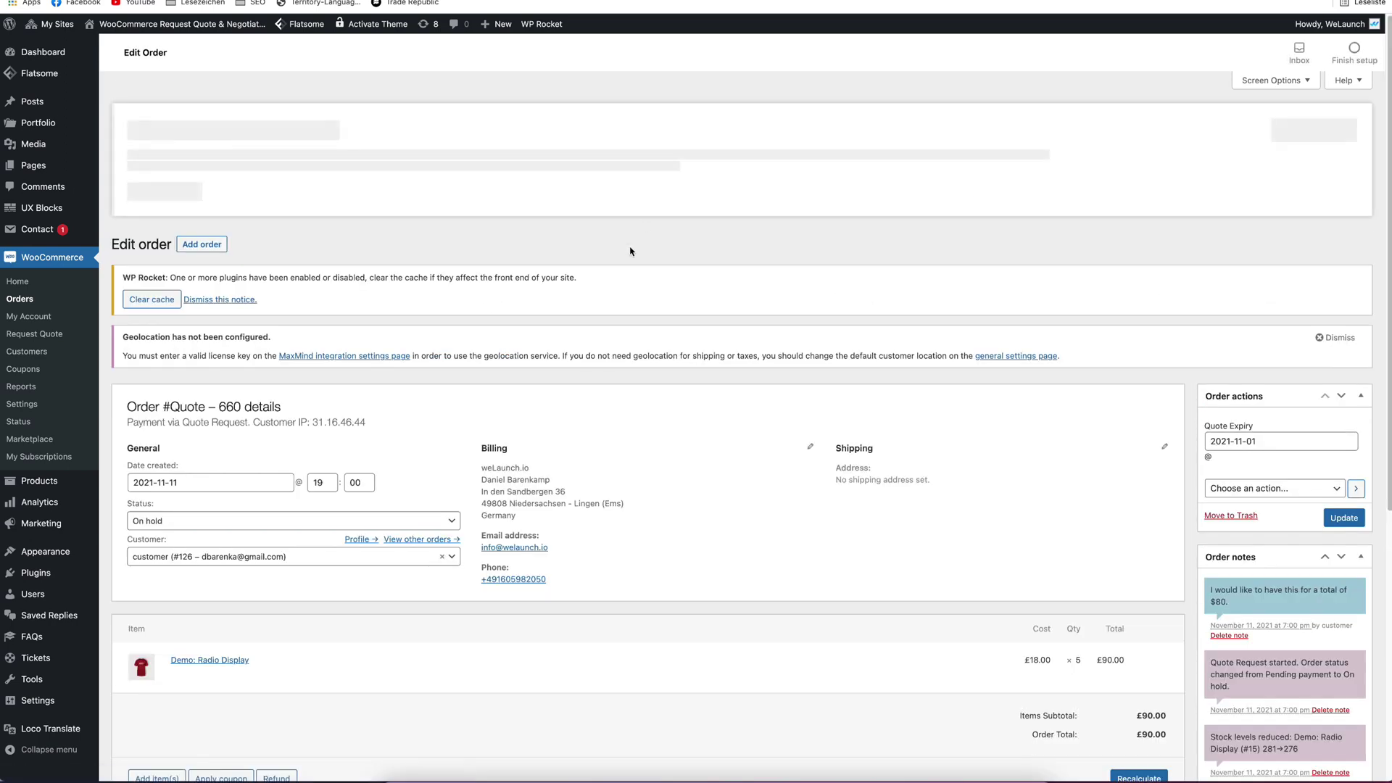
scroll(384, 301, "down", 2)
scroll(384, 301, "down", 2)
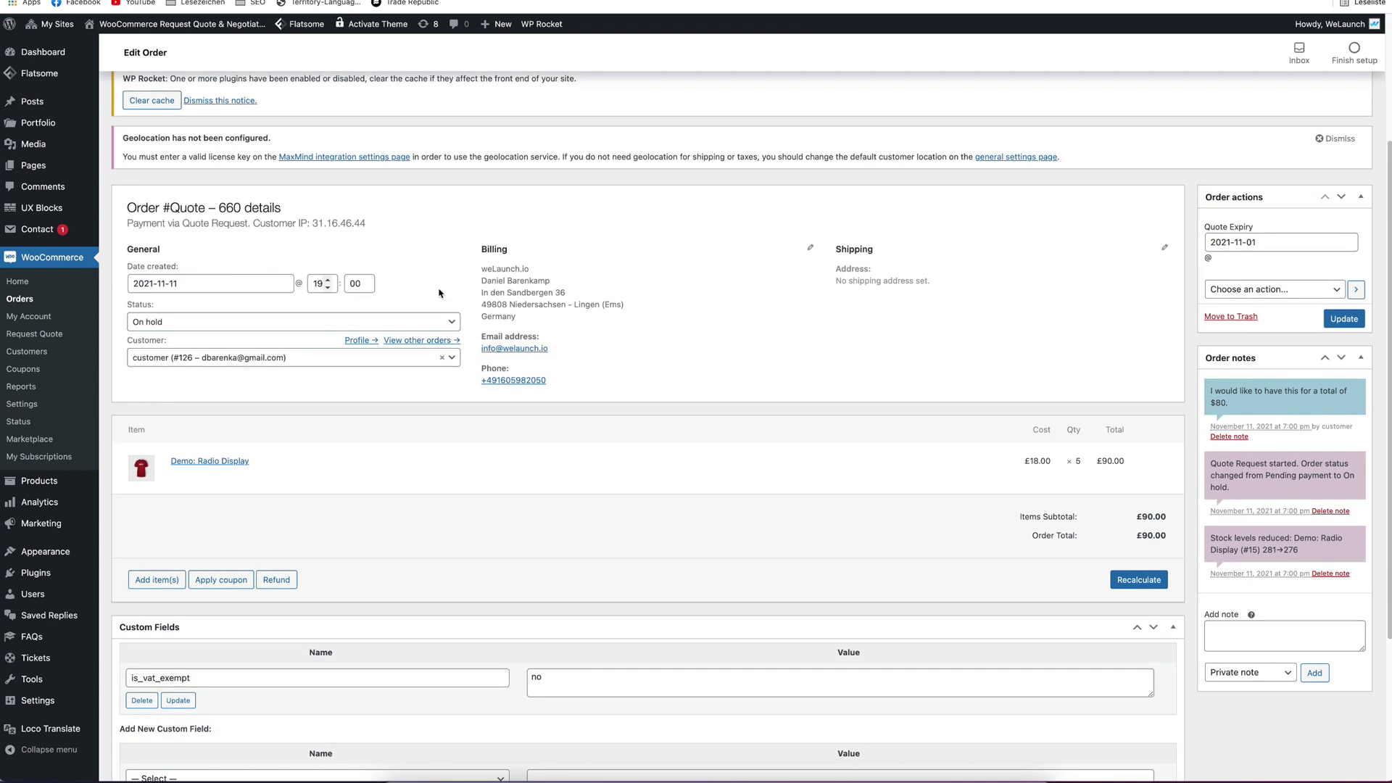
scroll(734, 332, "down", 1)
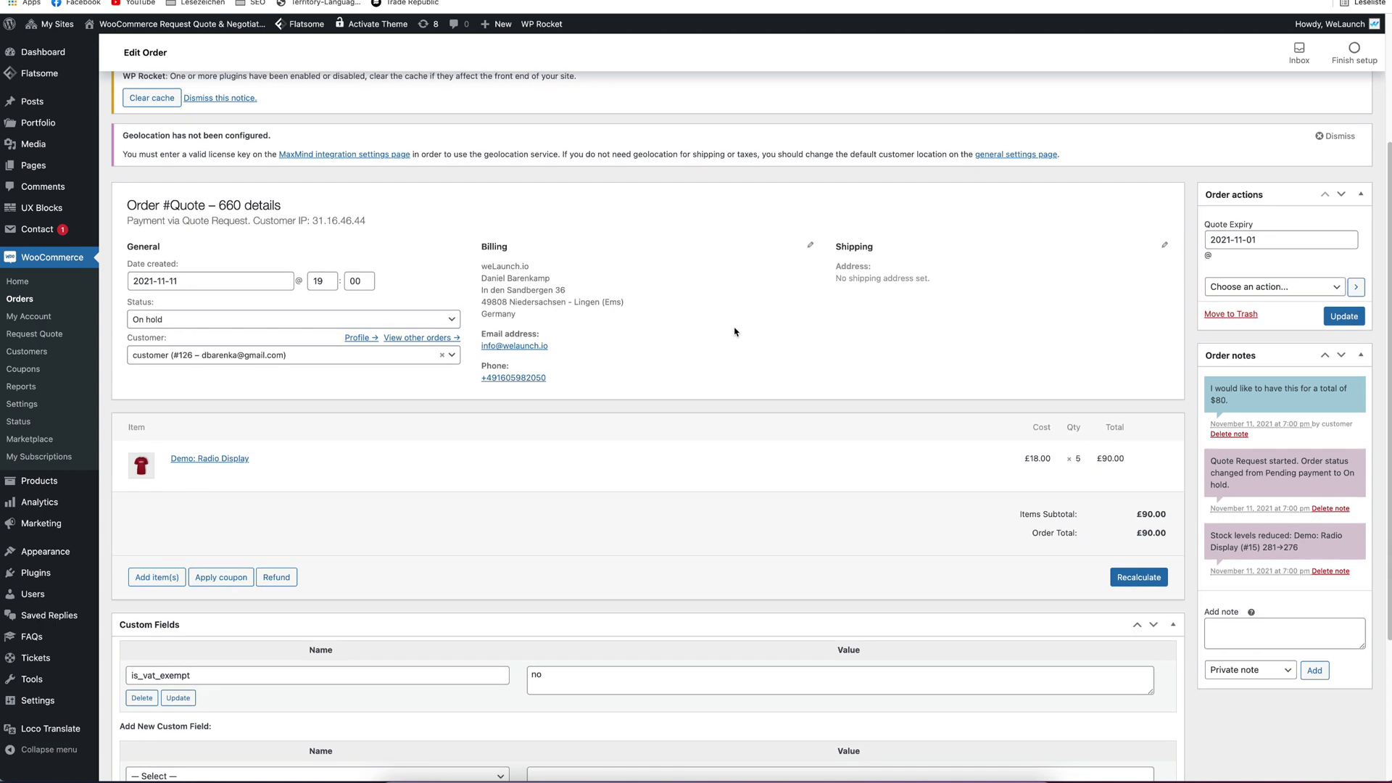
scroll(656, 346, "down", 1)
scroll(205, 448, "down", 1)
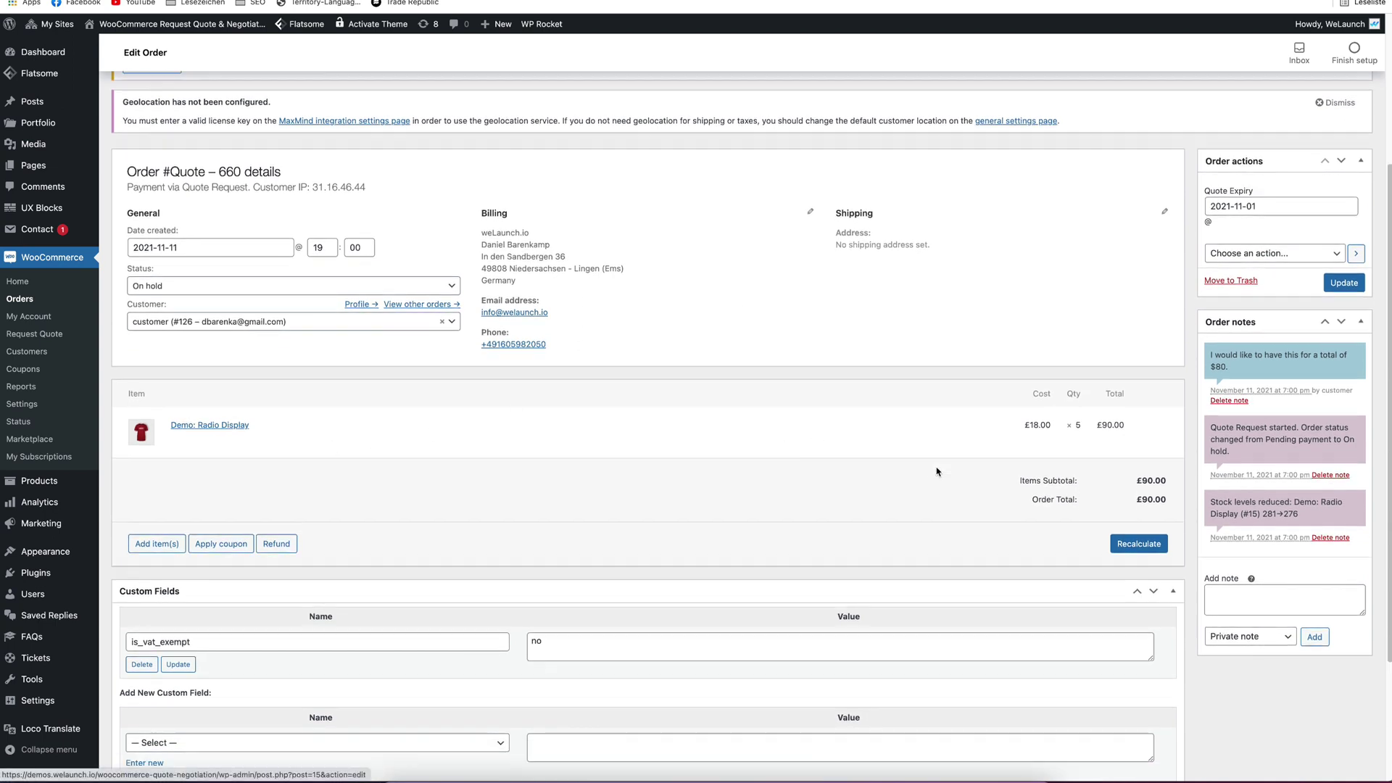
left_click_drag(1209, 345, 1347, 347)
left_click(1294, 346)
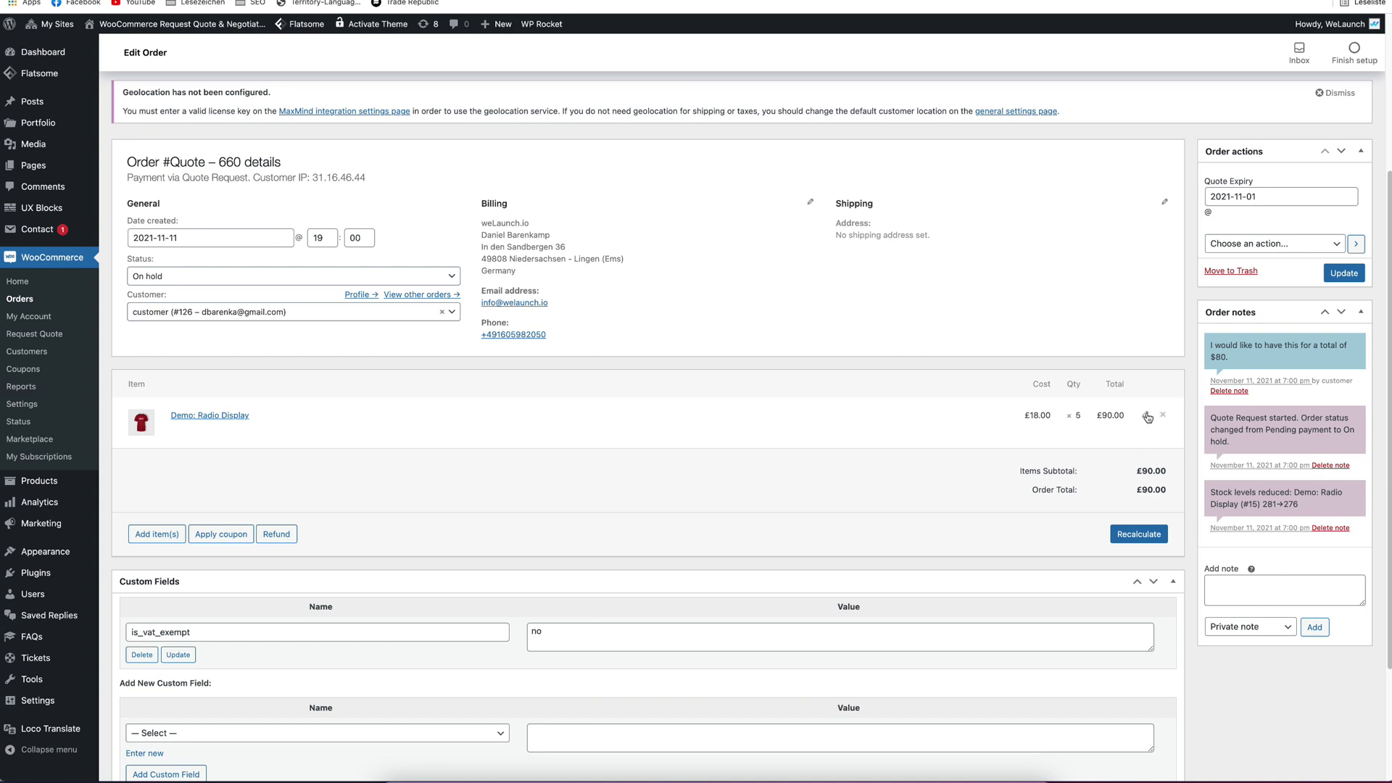
Change the Radio Display line total from 90 to 80 and save it.
left_click(1153, 415)
left_click_drag(1104, 460, 1113, 461)
type("80")
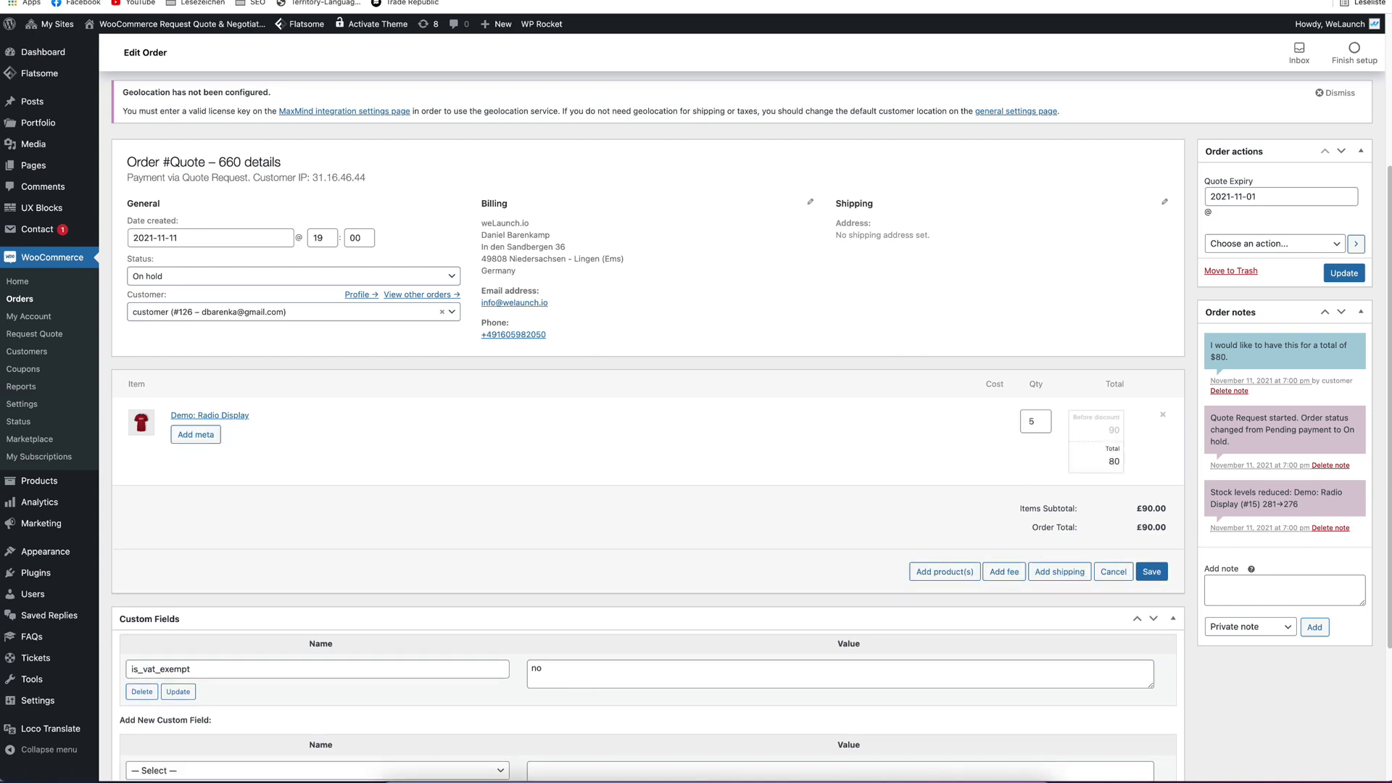
left_click(1150, 571)
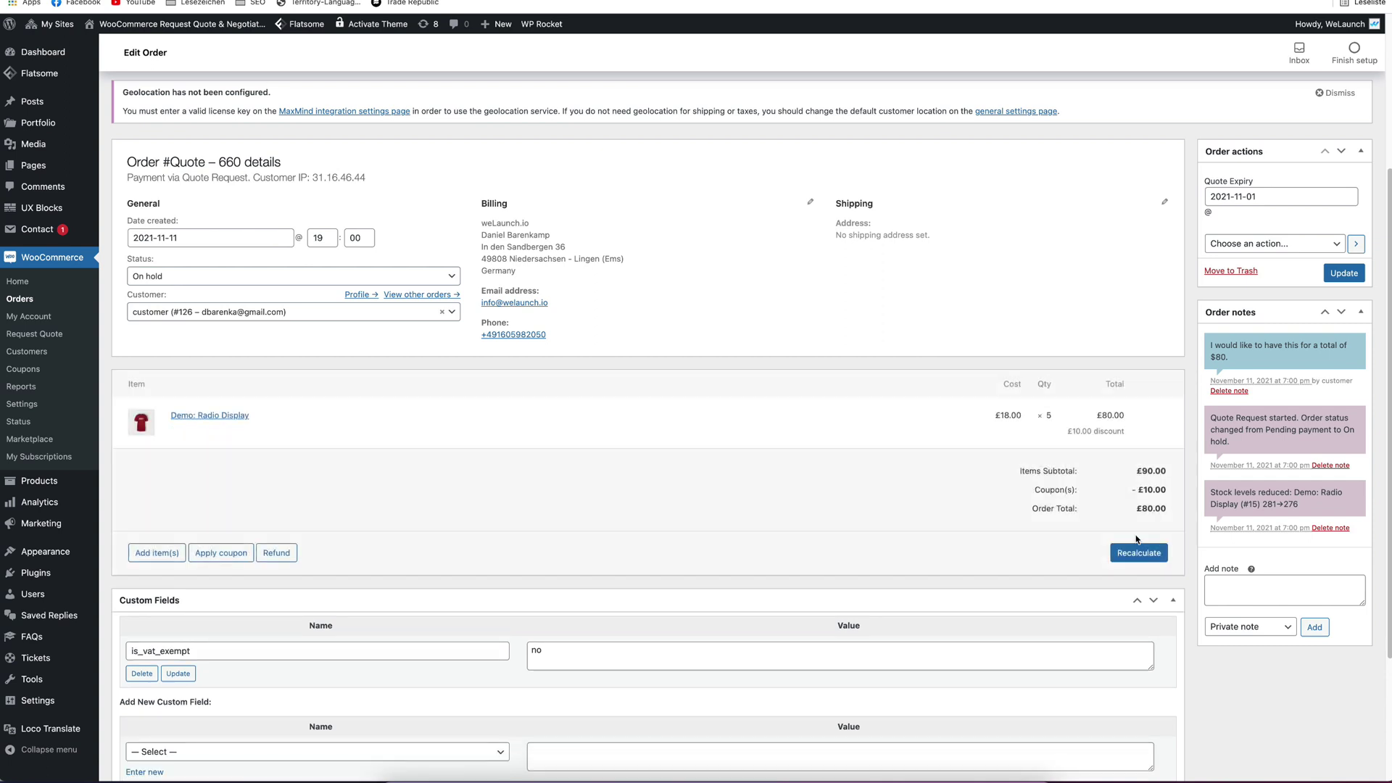
scroll(362, 550, "down", 1)
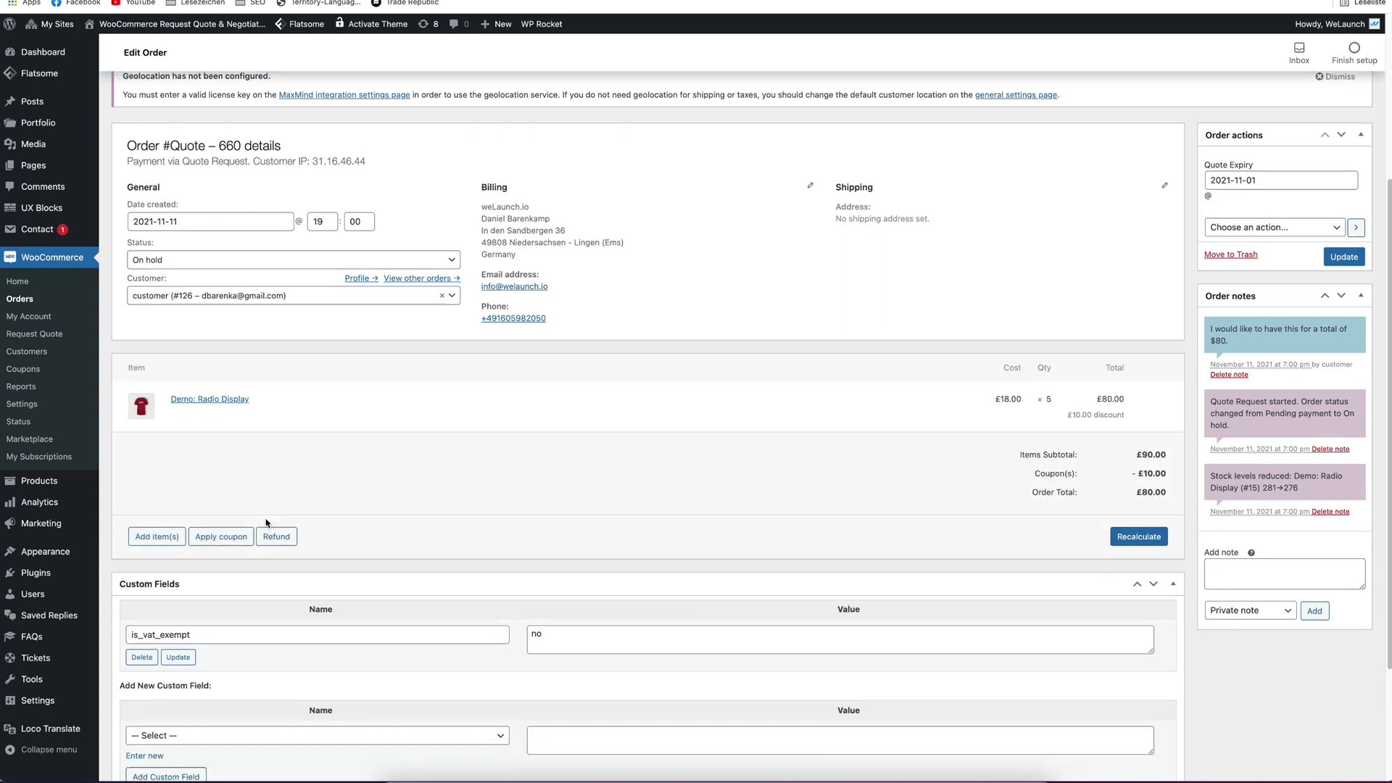
left_click(173, 538)
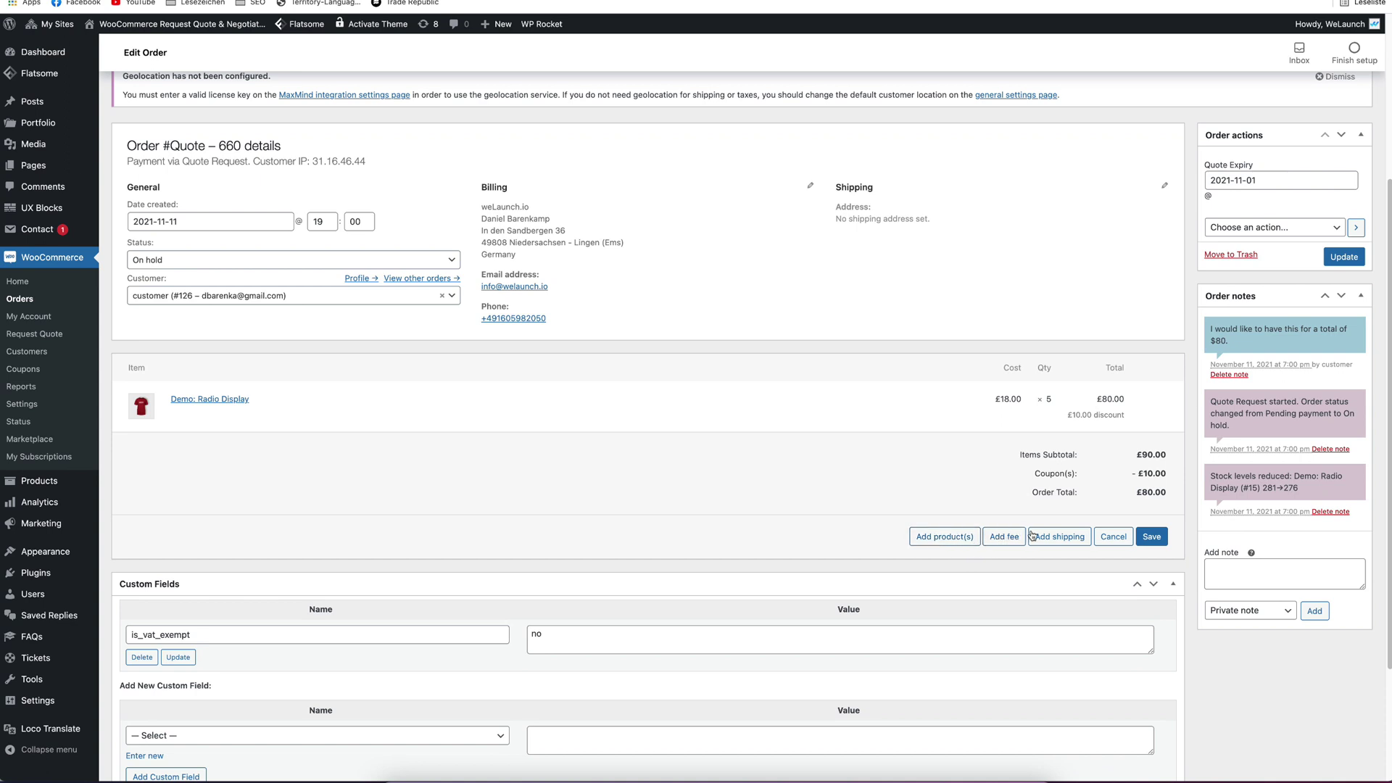
left_click(1117, 542)
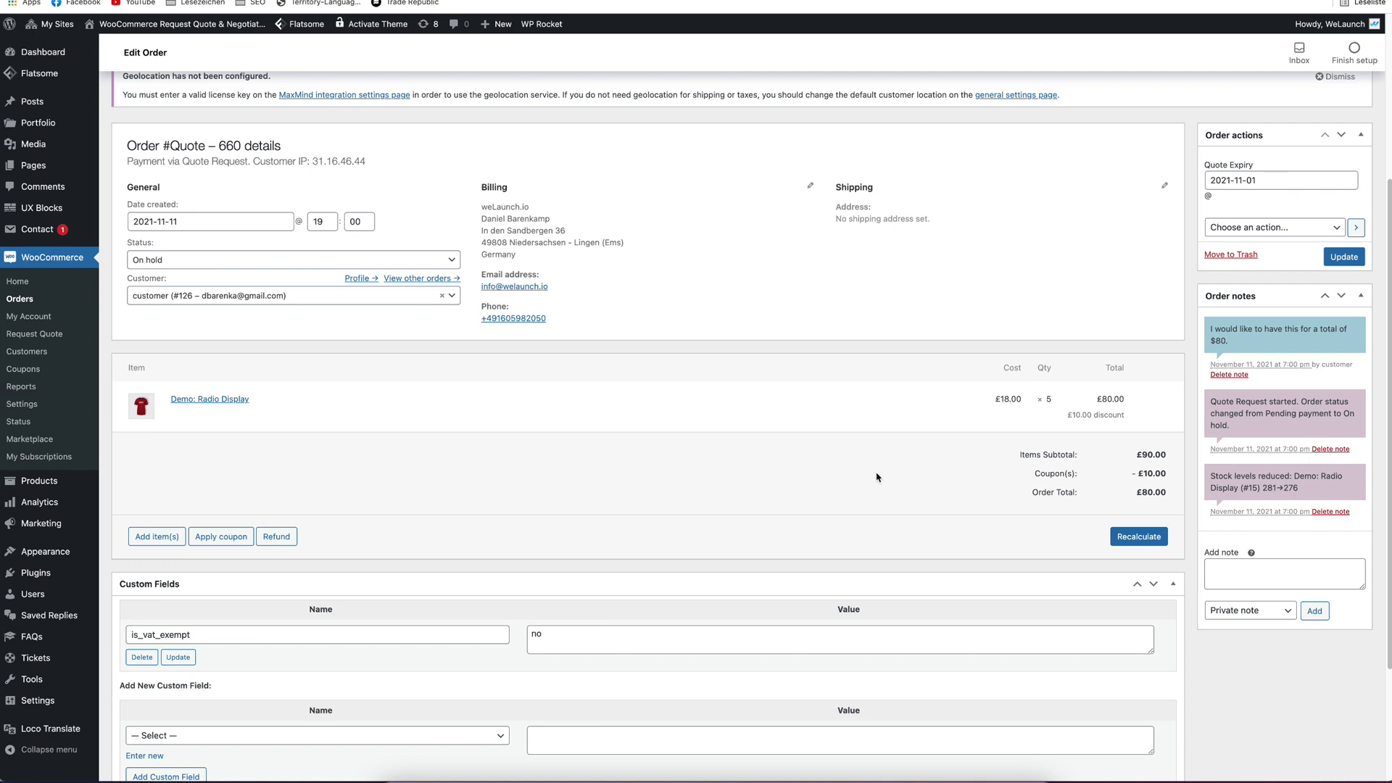
Check the resulting £10.00 discount and the new £80.00 order total.
left_click_drag(1043, 474, 1166, 475)
left_click(1079, 483)
double_click(1154, 473)
left_click(1157, 501)
double_click(1151, 492)
left_click(1150, 493)
Add a Note to customer: 'We have approved that quote request. Thank you very much.'.
left_click(1270, 609)
left_click(1261, 625)
left_click(1273, 569)
type("We have approved that quote. Thank")
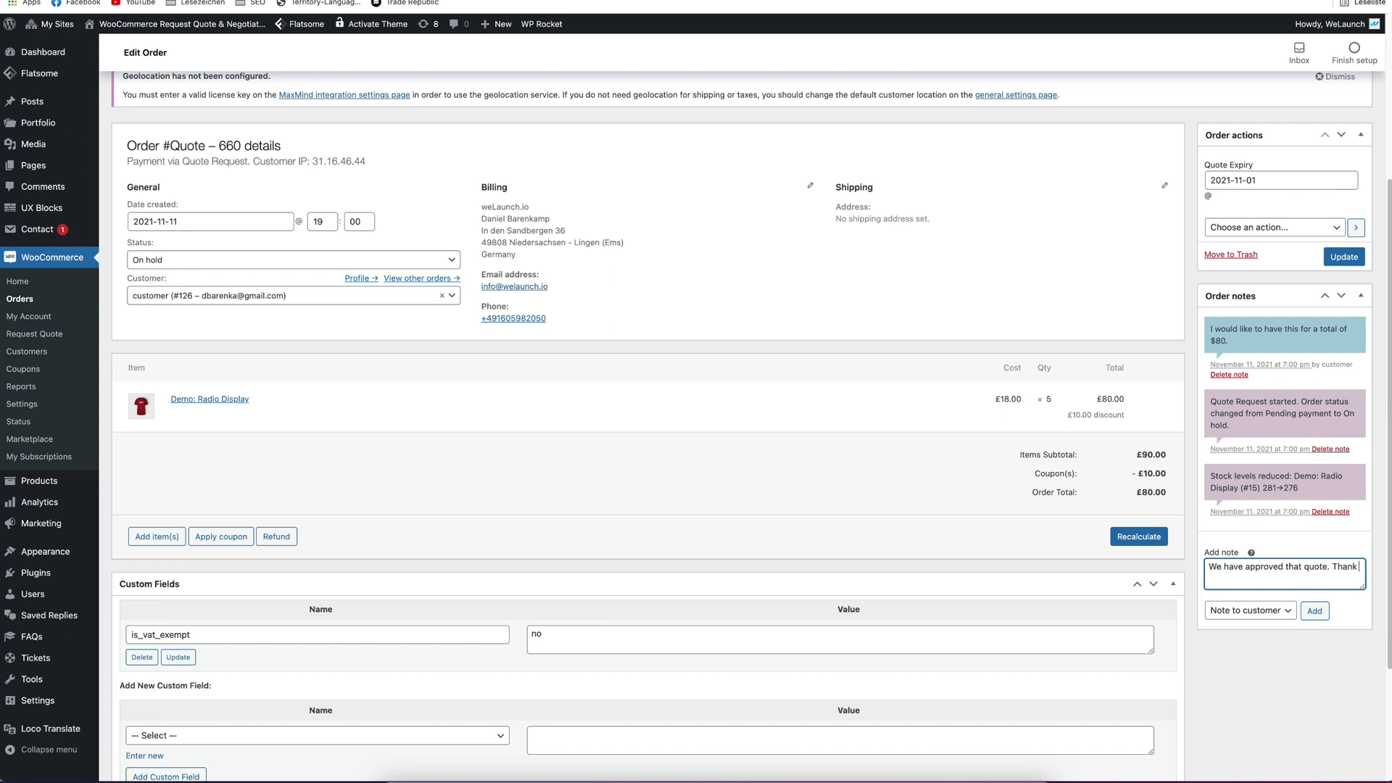
key("BackSpace")
key("BackSpace")
key("BackSpace")
key("BackSpace")
key("BackSpace")
key("BackSpace")
key("BackSpace")
type("request. Thank you very much.")
left_click(1314, 610)
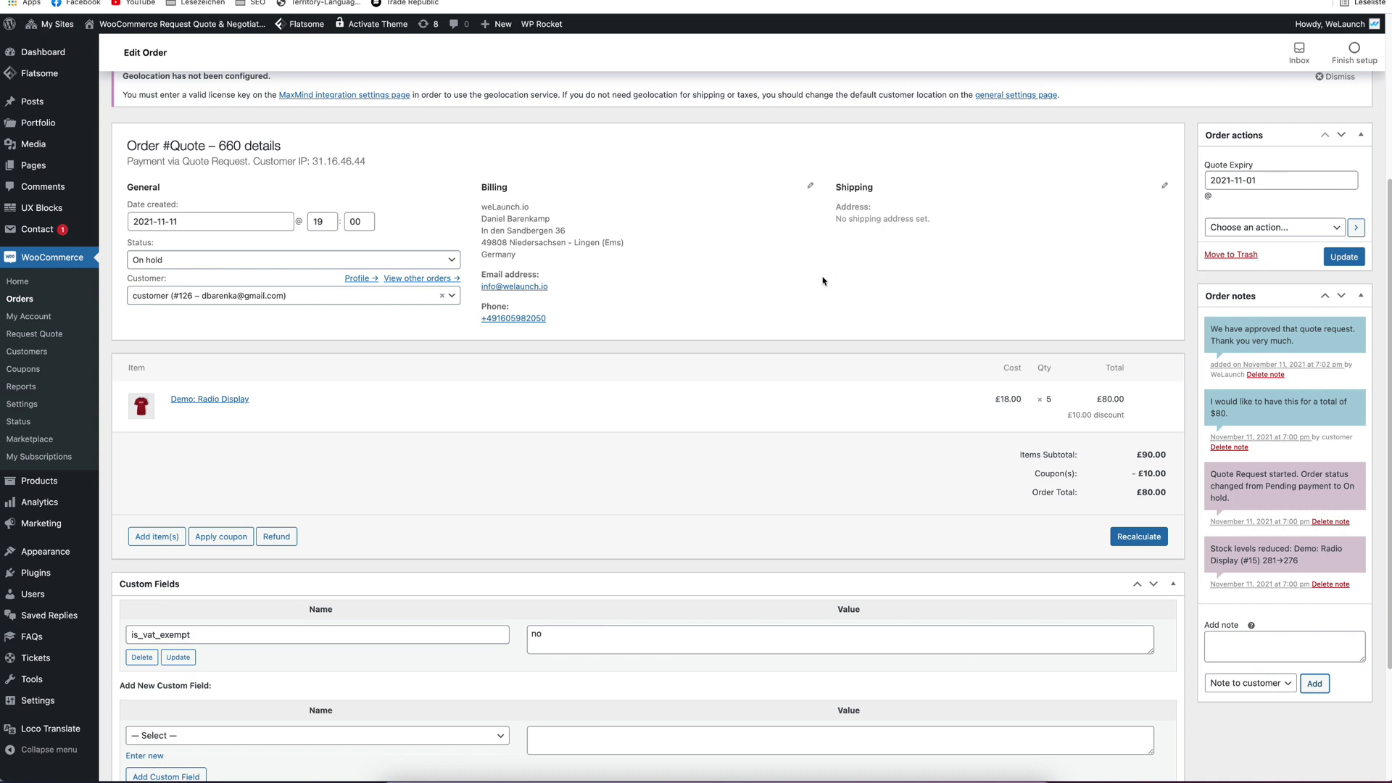
Open the order actions list and close it without choosing anything.
left_click(1280, 229)
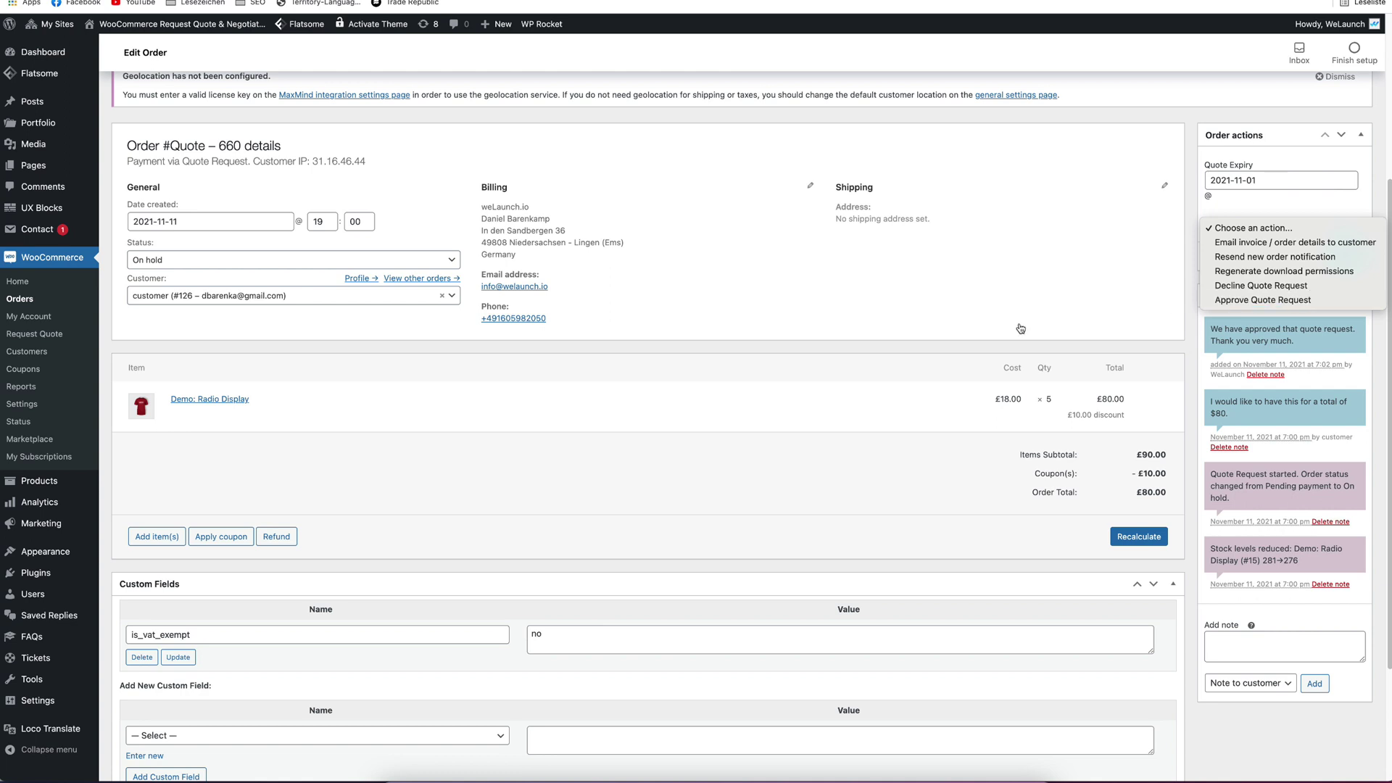
left_click(914, 308)
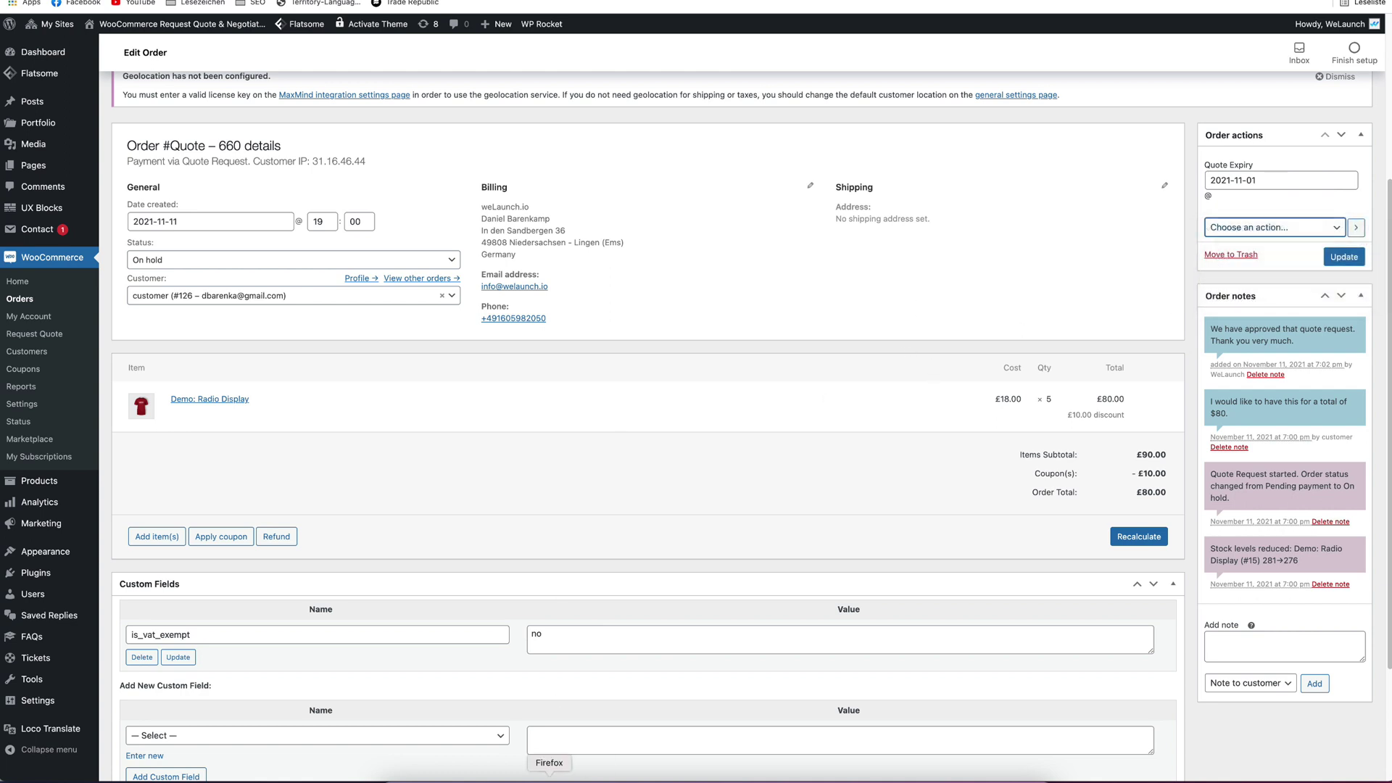
In the customer's browser, go to My Account > Orders & Quotes.
left_click(548, 780)
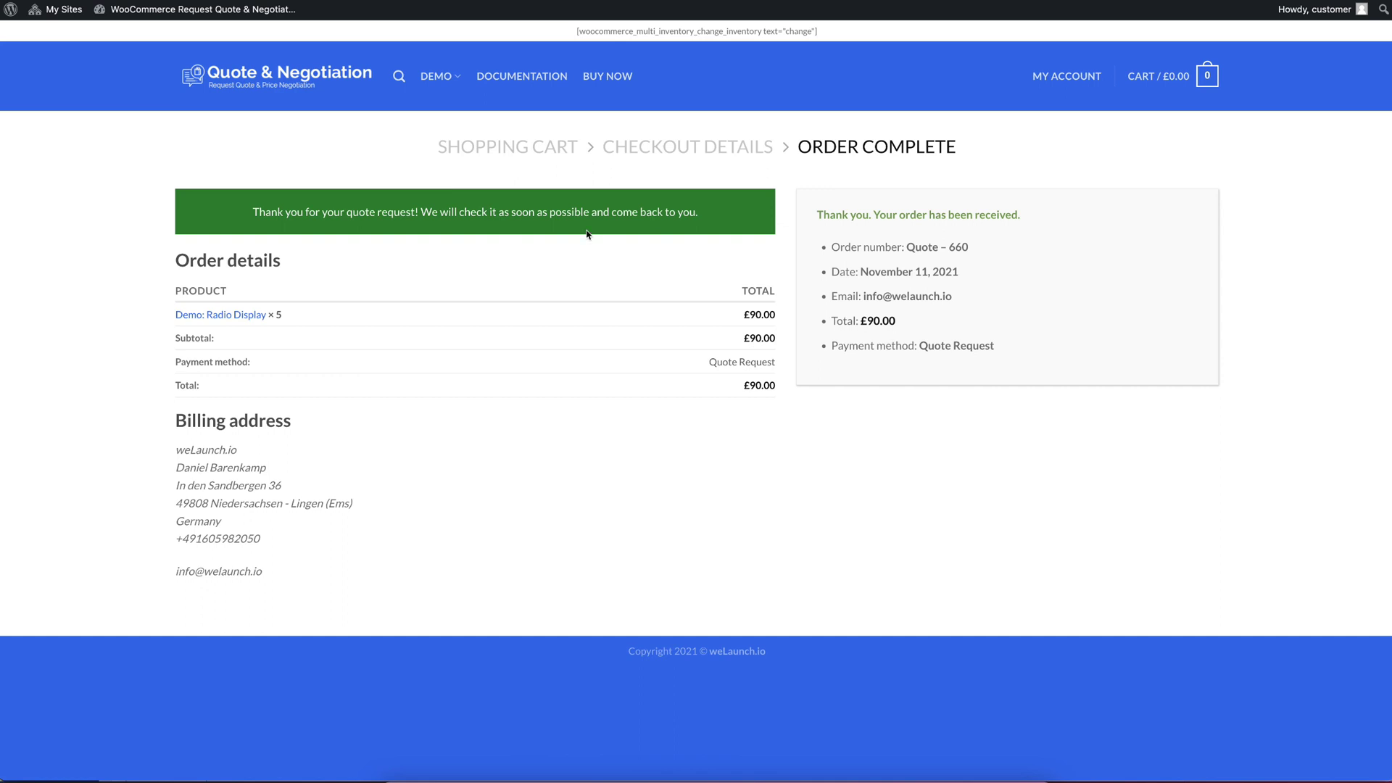
mouse_move(1071, 86)
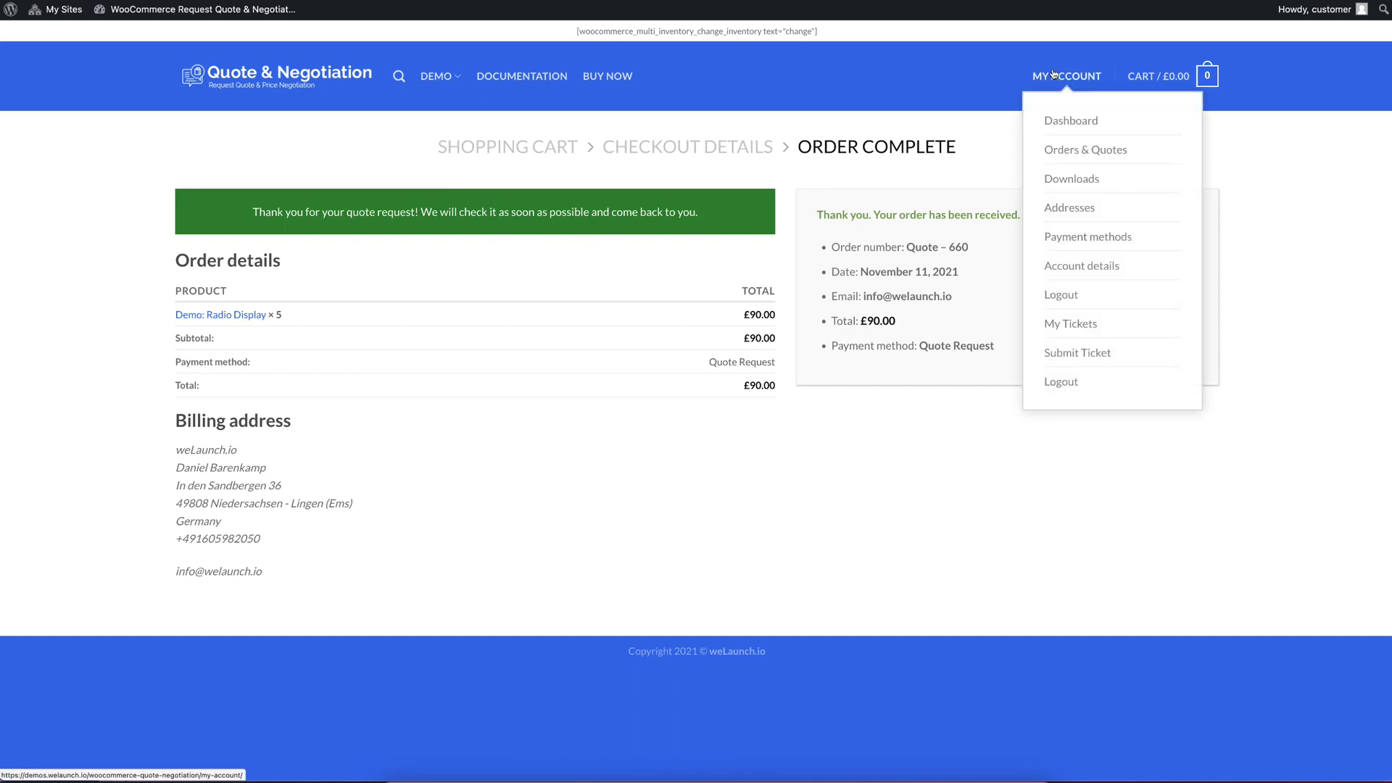
left_click(1096, 150)
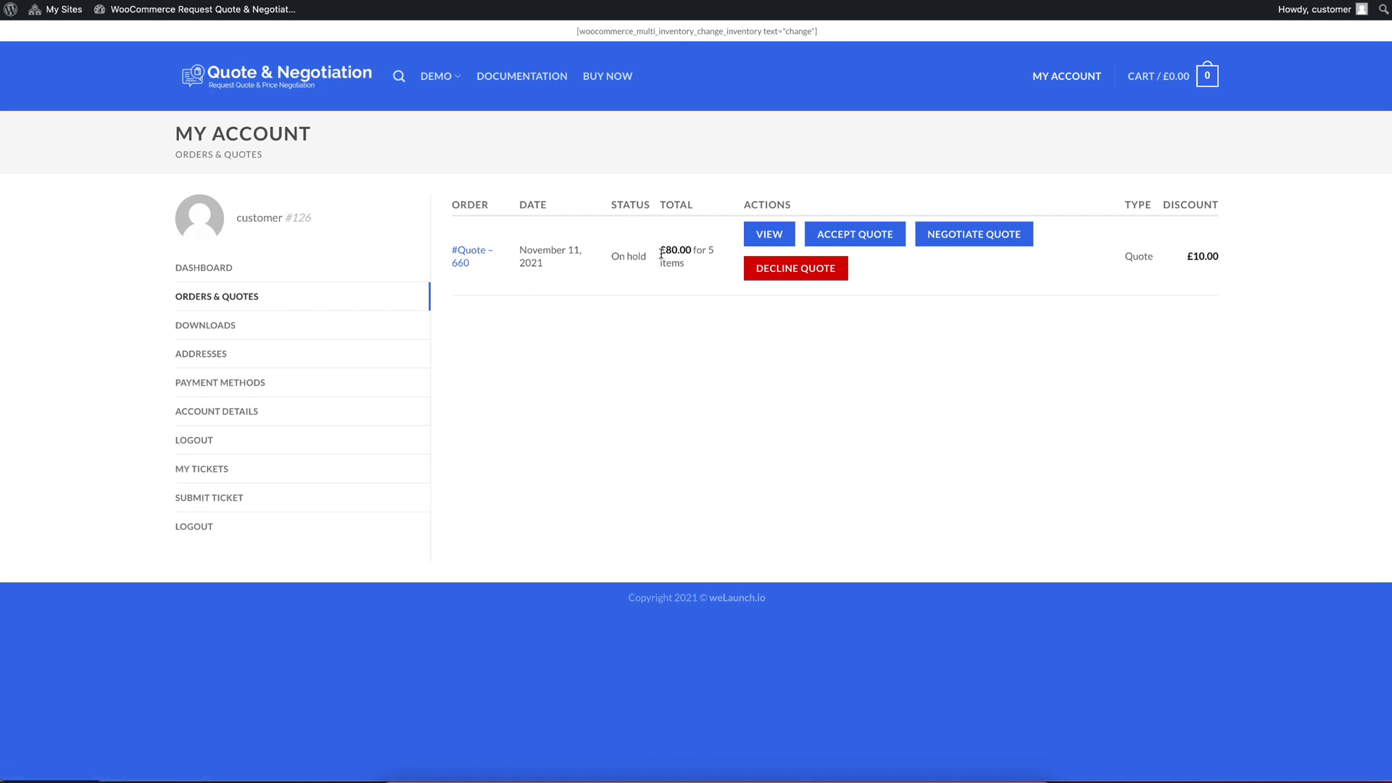
Review the Quote – 660 row: £80.00 total with a £10.00 discount.
double_click(674, 251)
left_click(736, 362)
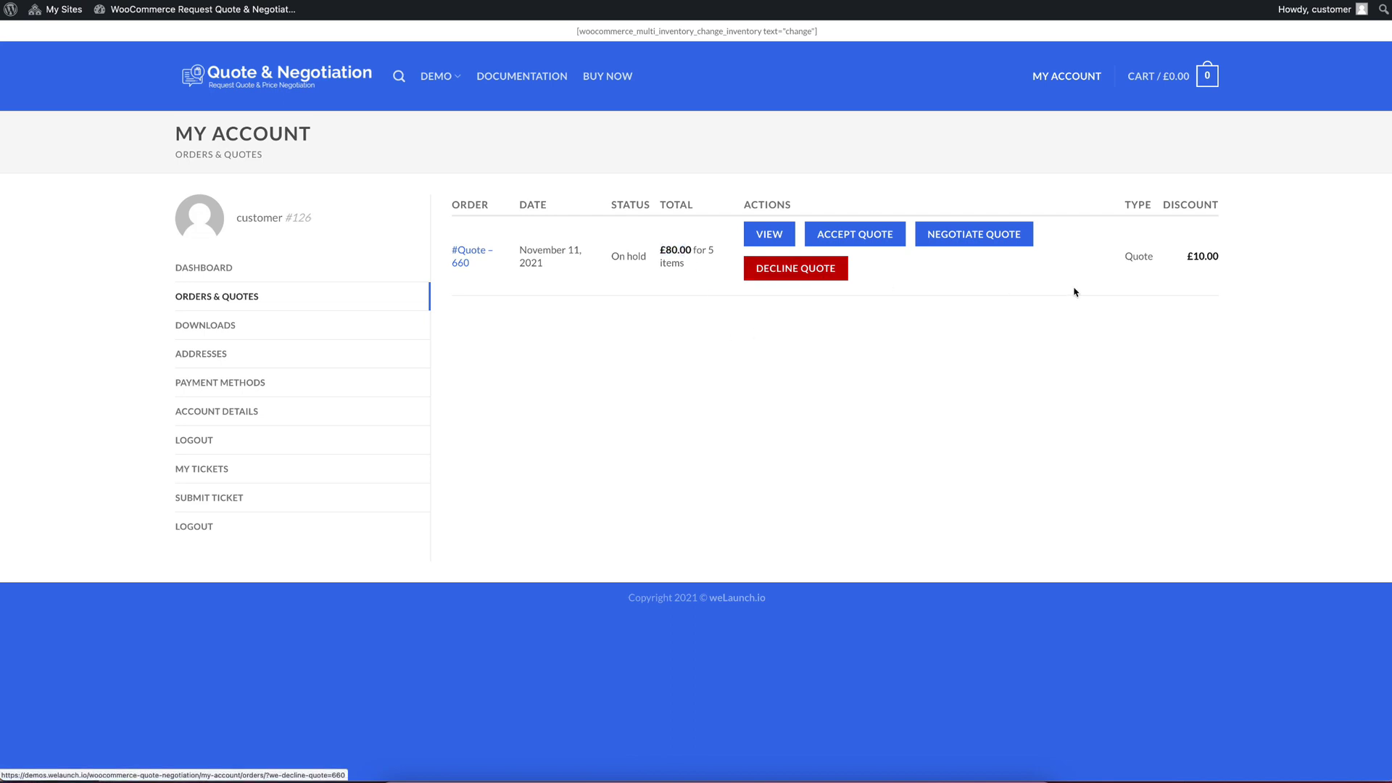
double_click(1138, 258)
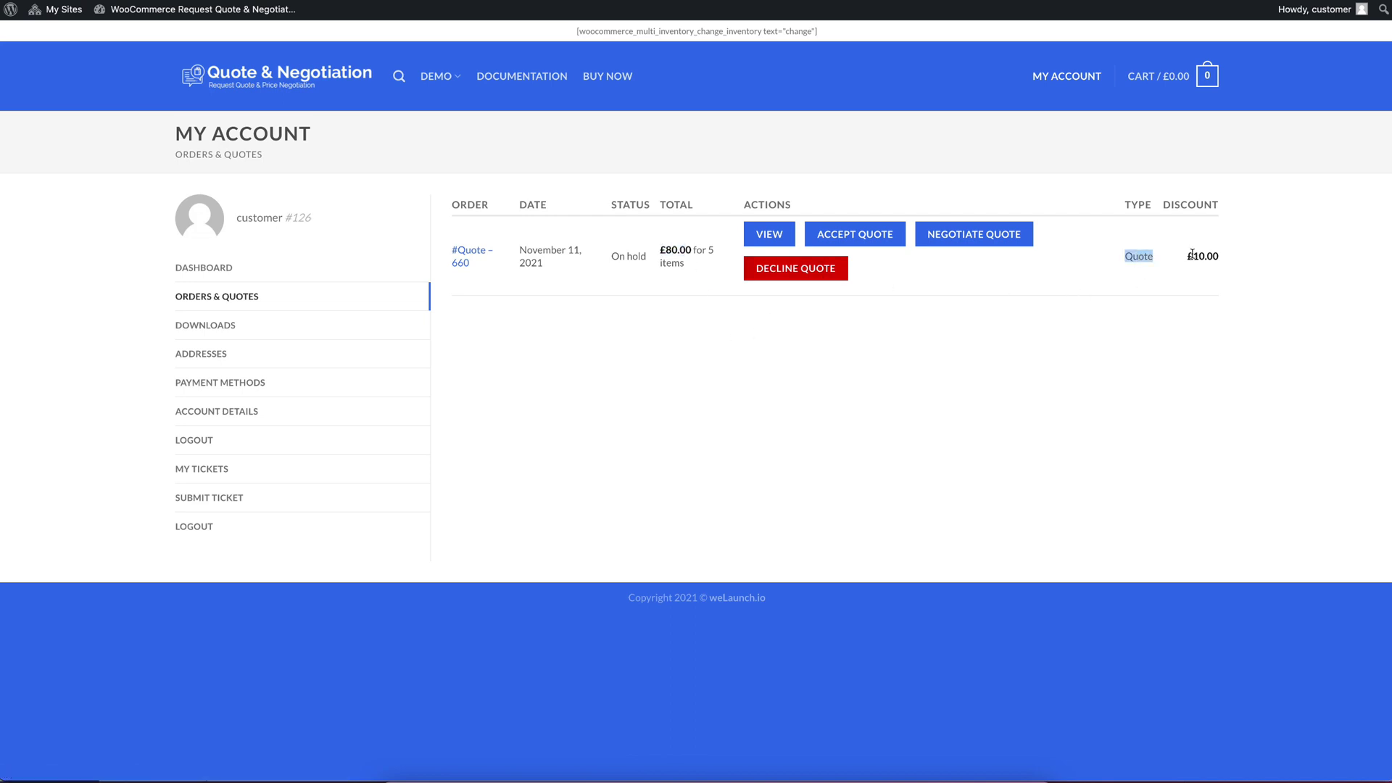
left_click_drag(1190, 255, 1225, 270)
left_click(1226, 272)
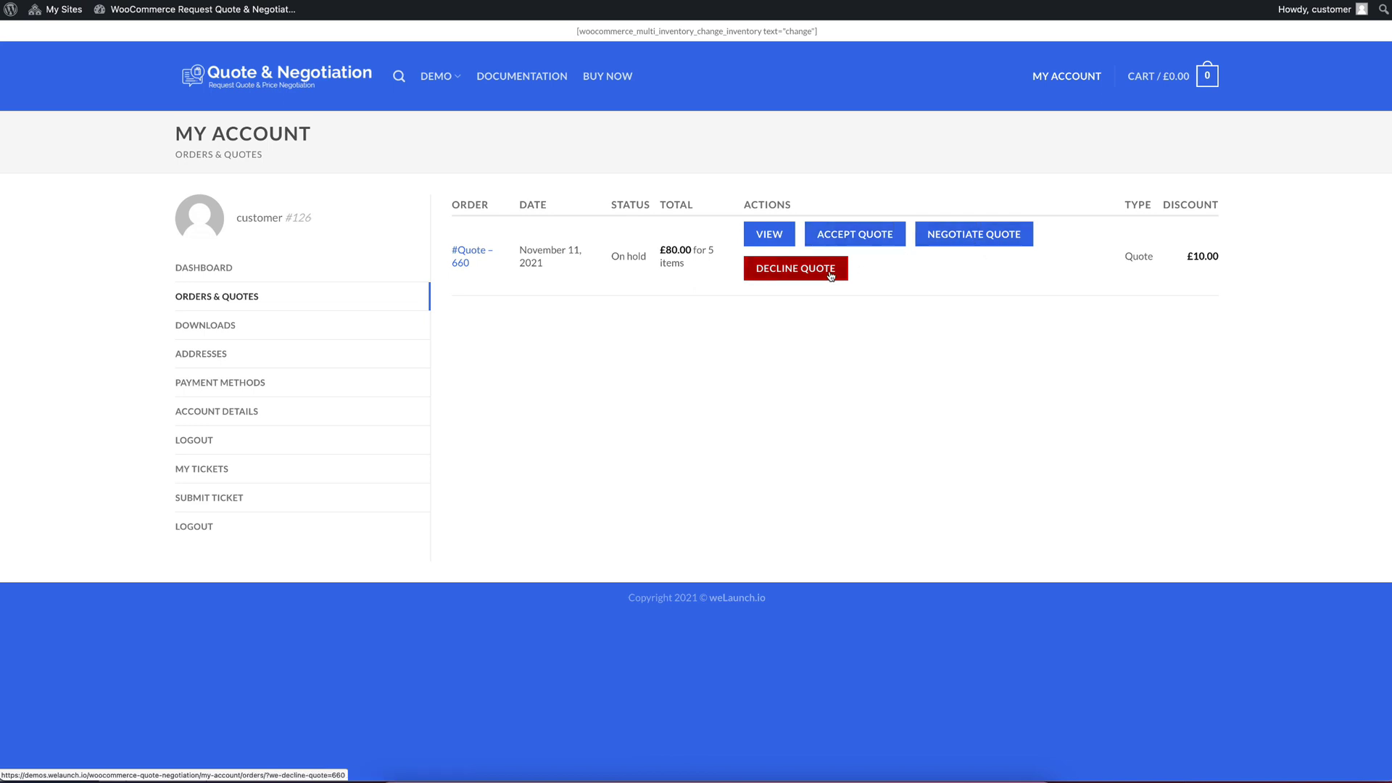
left_click(963, 244)
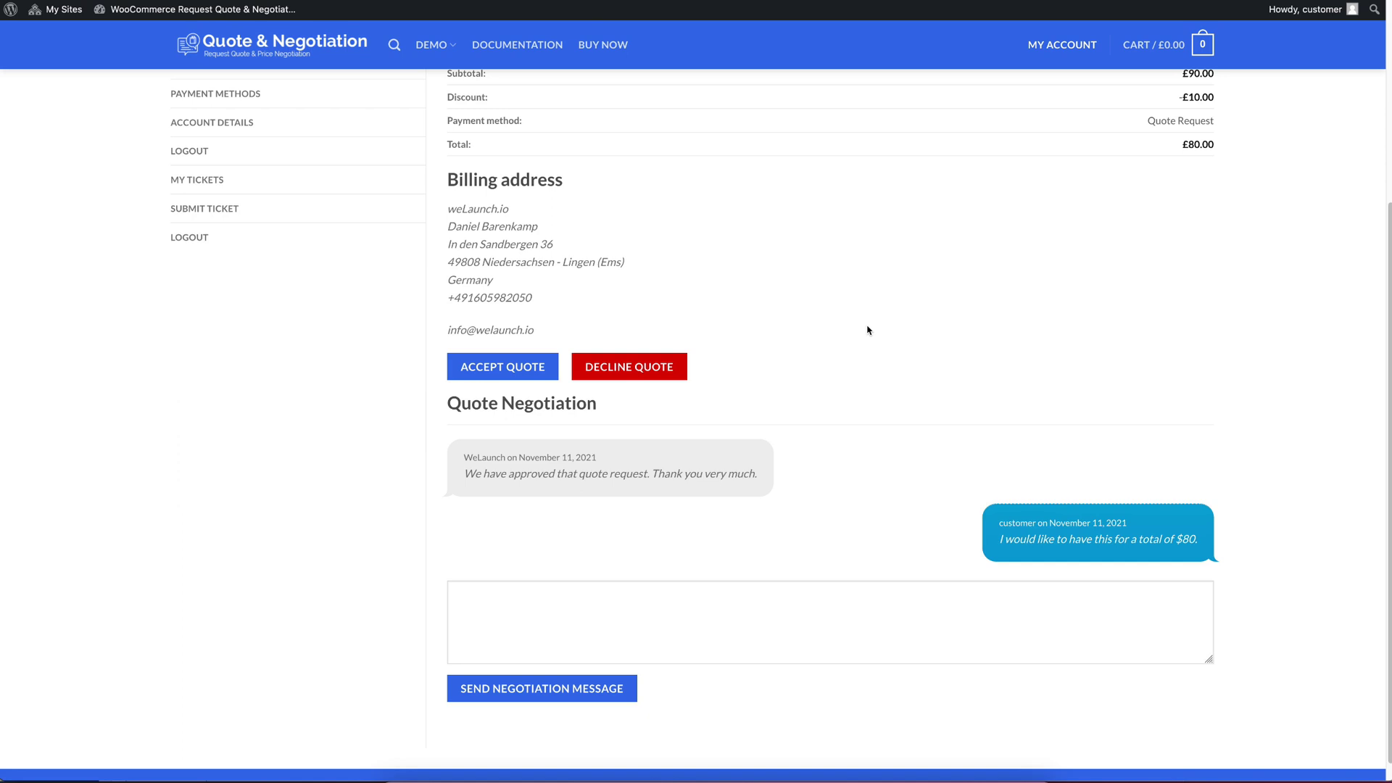
scroll(870, 332, "up", 5)
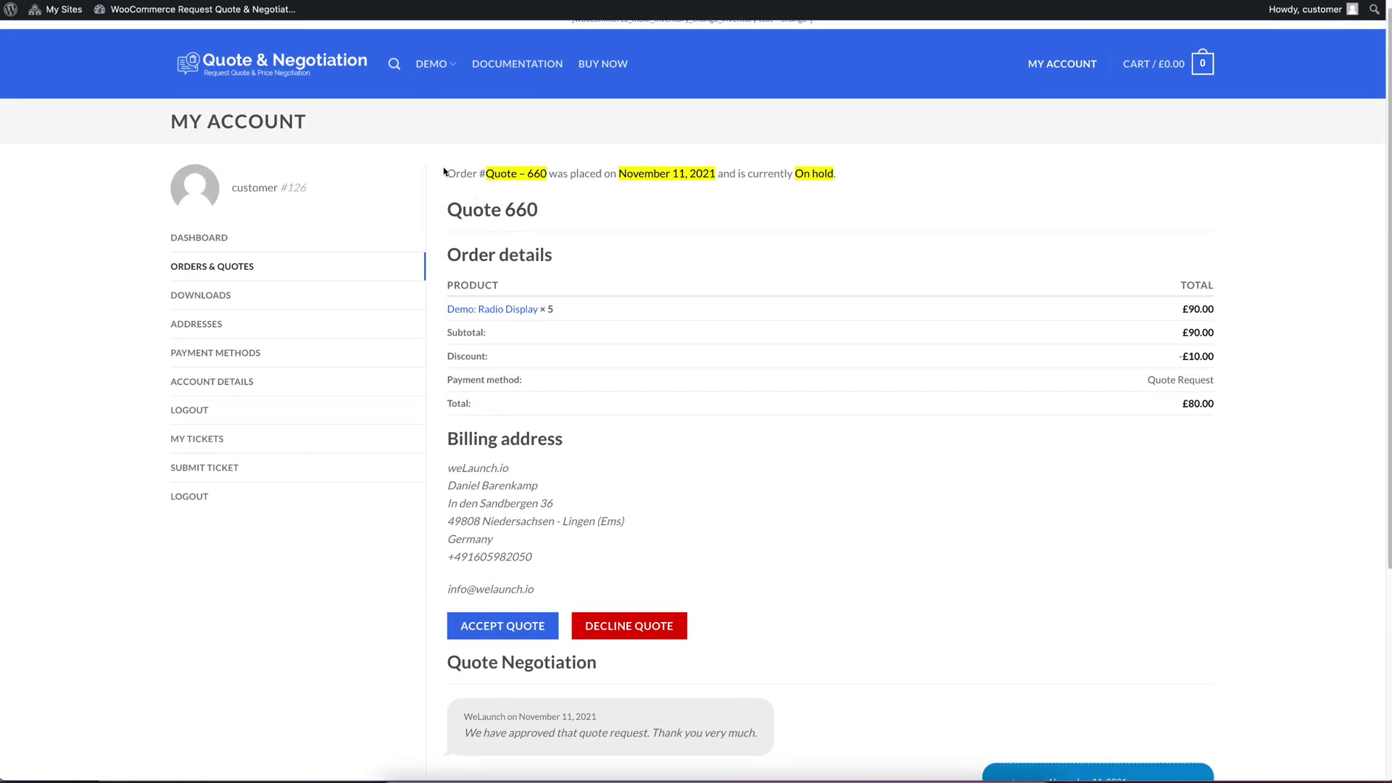
left_click_drag(444, 171, 1051, 529)
left_click(1031, 562)
scroll(718, 310, "down", 3)
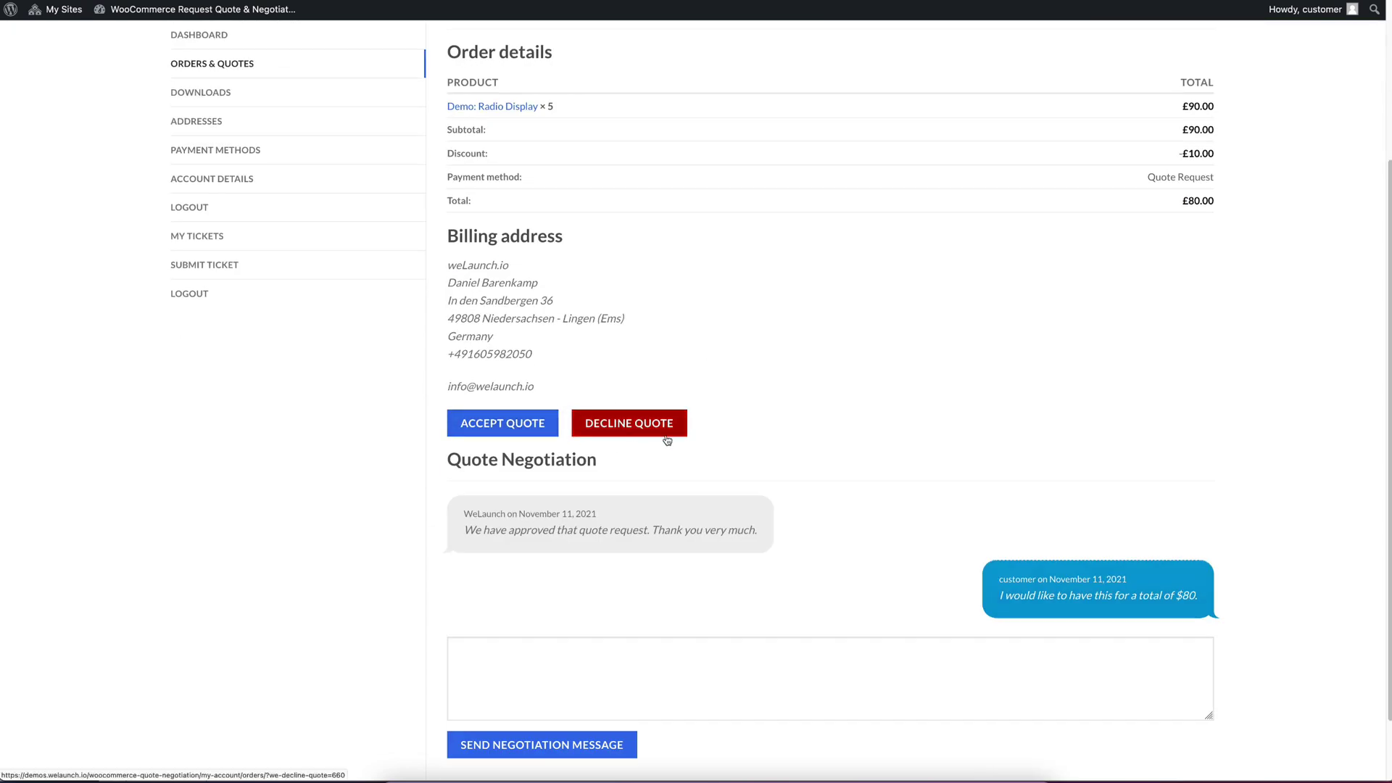
scroll(783, 440, "down", 1)
scroll(809, 435, "down", 1)
left_click_drag(538, 398, 649, 391)
left_click(649, 392)
double_click(468, 436)
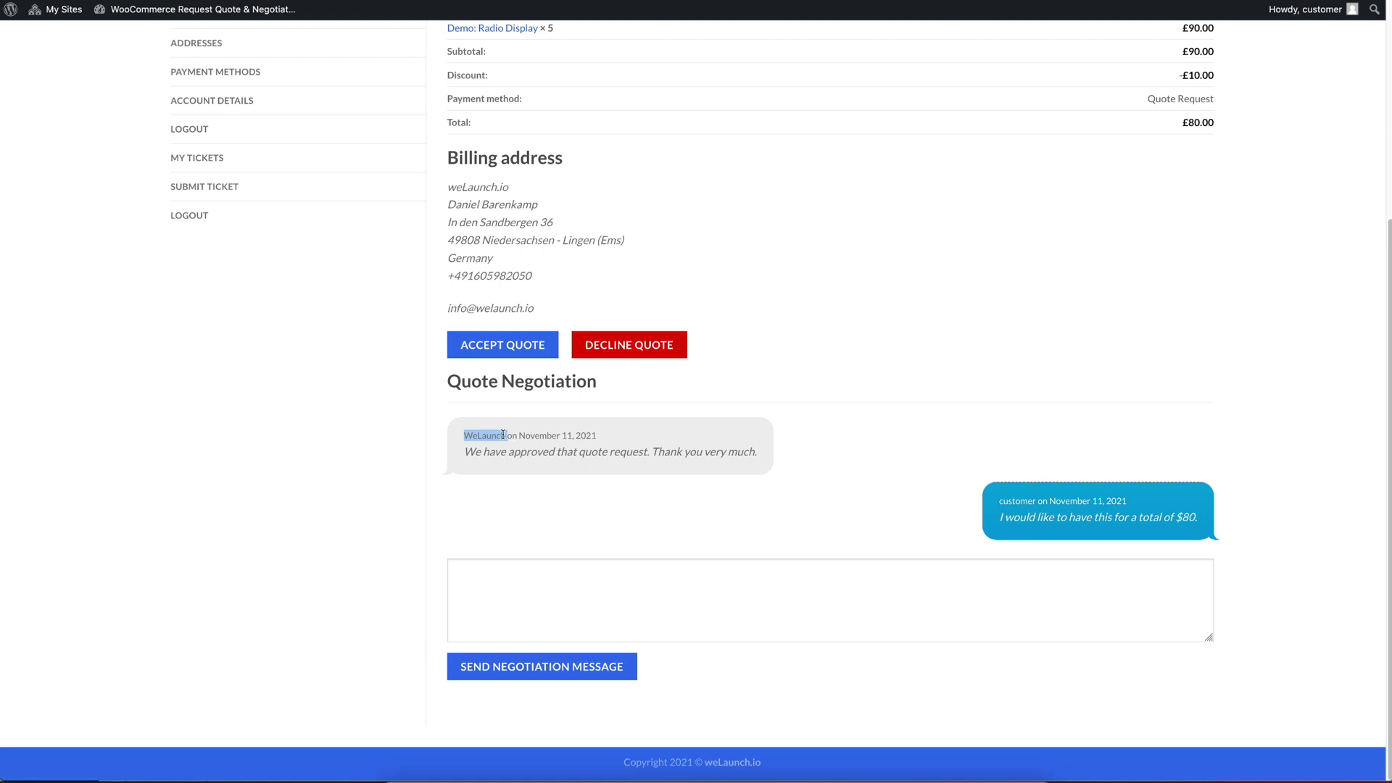
left_click_drag(484, 451, 757, 453)
left_click(712, 458)
left_click_drag(1016, 502, 1134, 523)
left_click(1120, 526)
Send the reply 'Thank you very much. We approve it now.' to the negotiation thread.
left_click(732, 621)
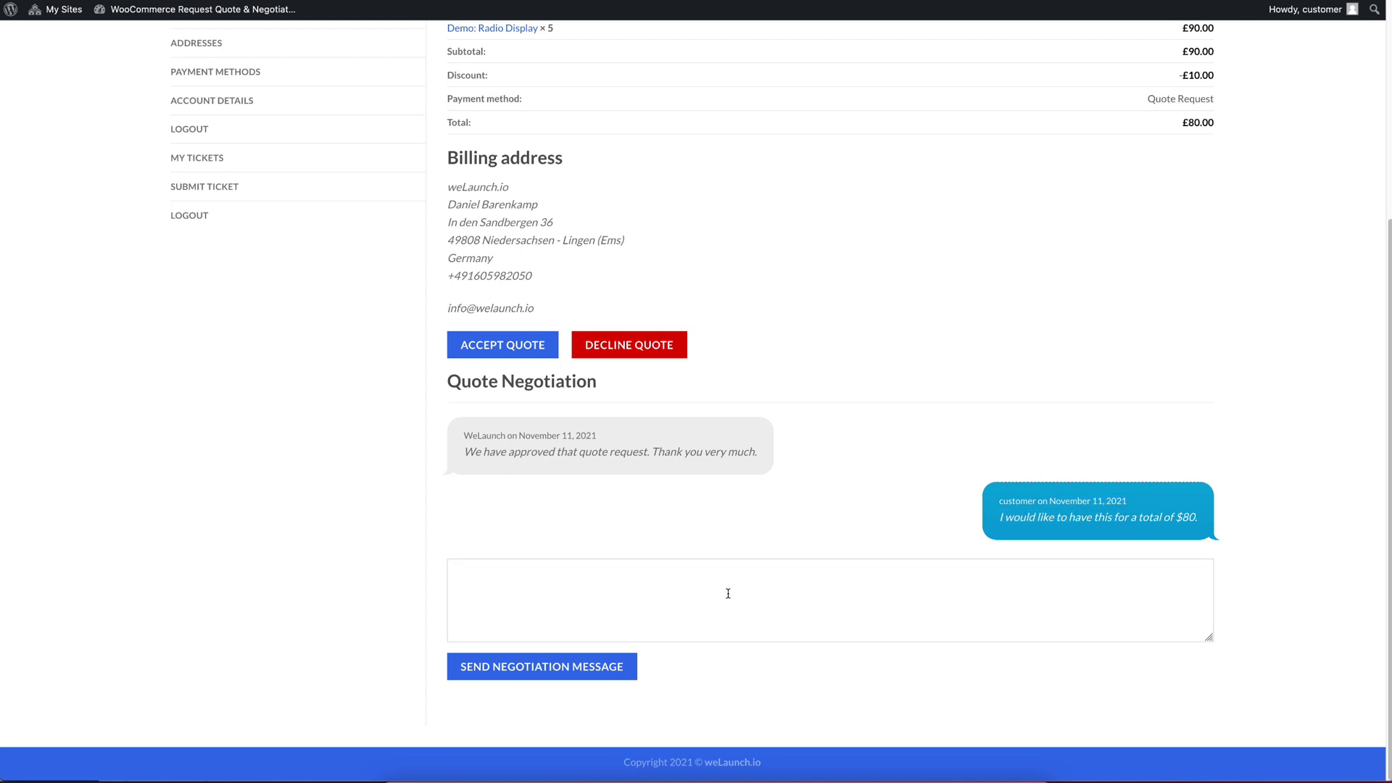
left_click(727, 592)
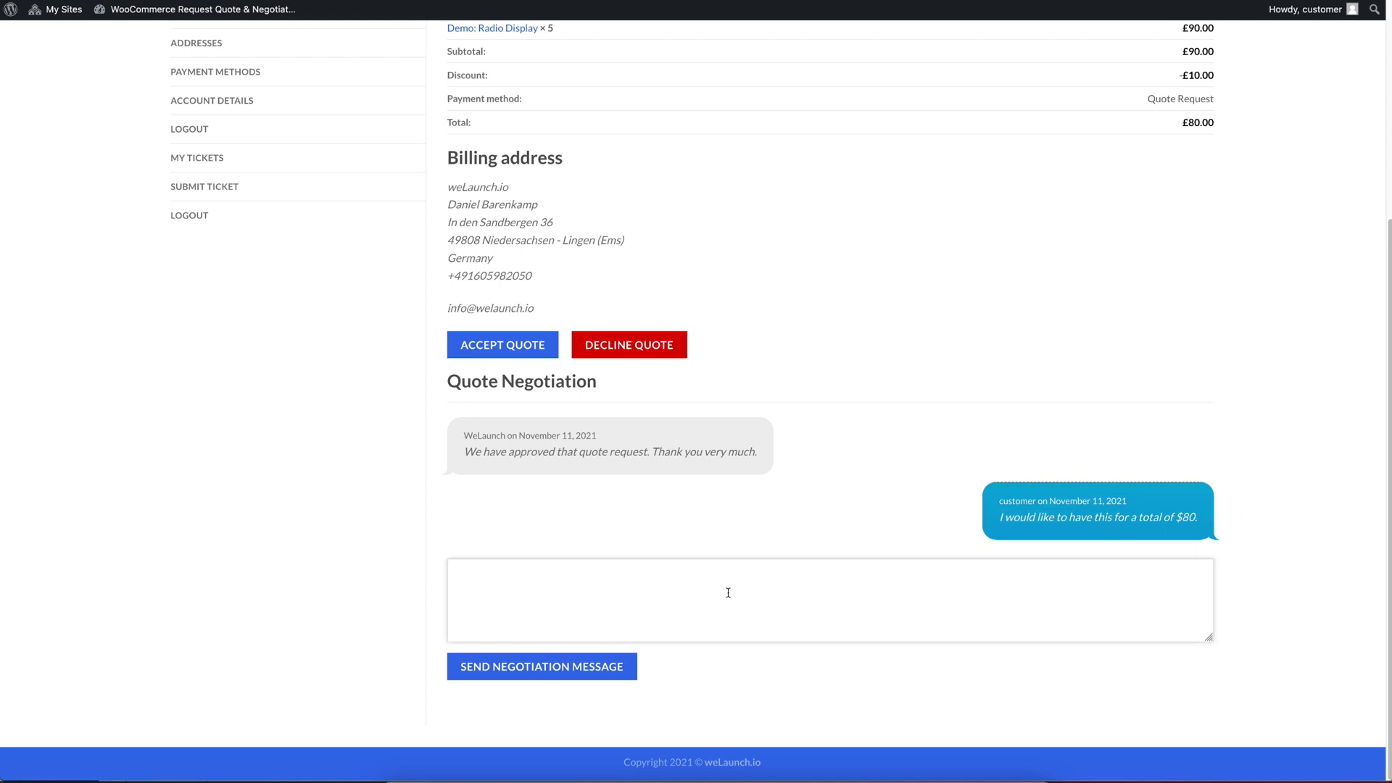
type("Thank you very much. We approve it now.")
left_click(580, 667)
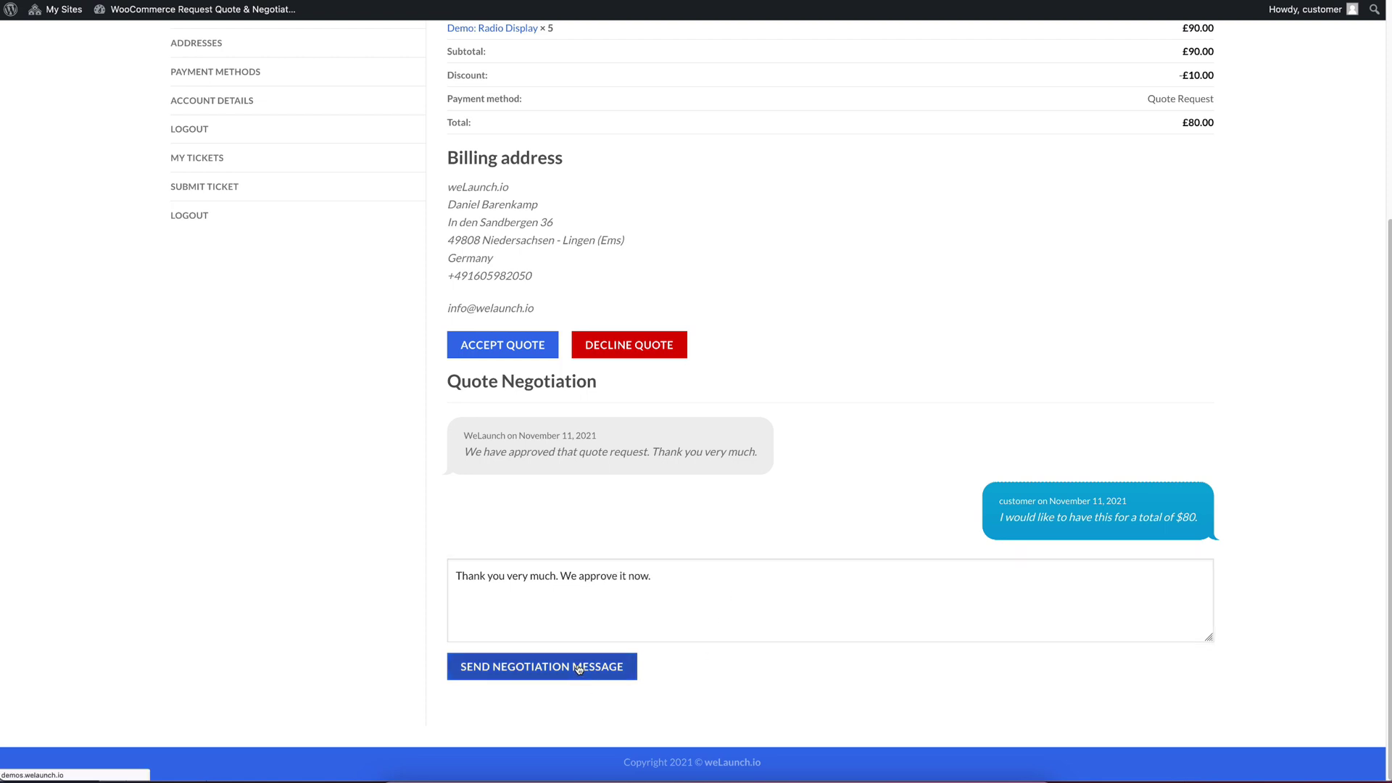
Scroll down to the newly posted reply bubble and highlight it.
scroll(727, 404, "down", 2)
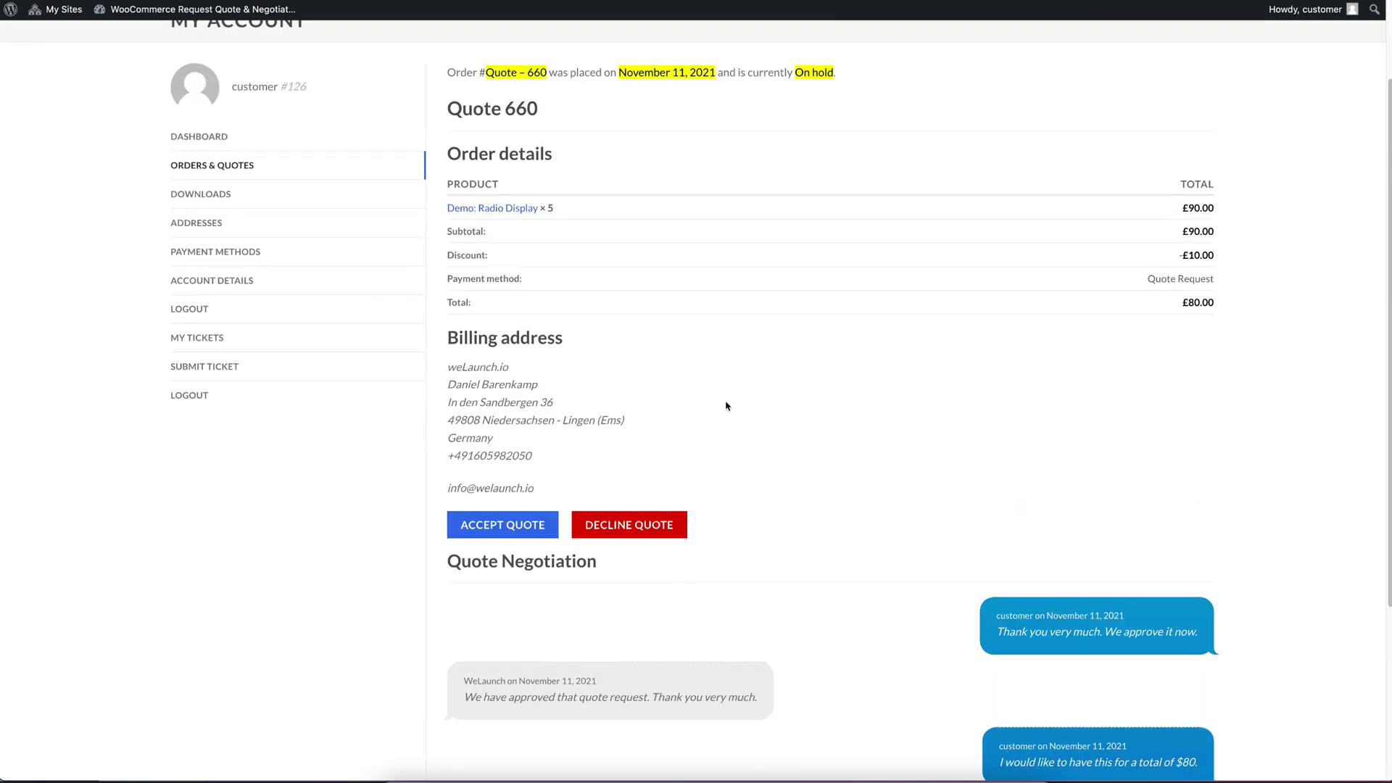
scroll(984, 429, "down", 2)
left_click_drag(1001, 498, 1251, 498)
left_click(1251, 498)
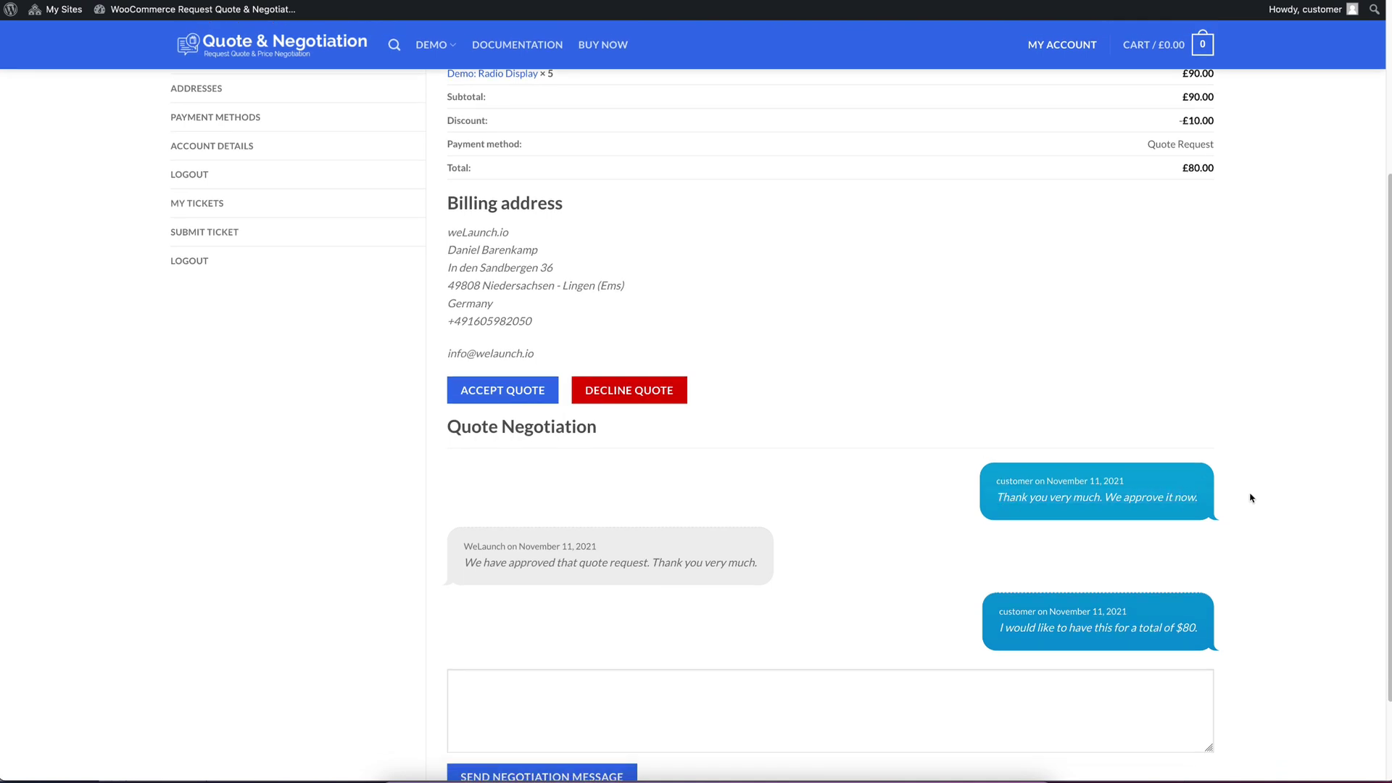
Accept the £80 quote, then point out that #660 is now an Order pending payment.
left_click(519, 397)
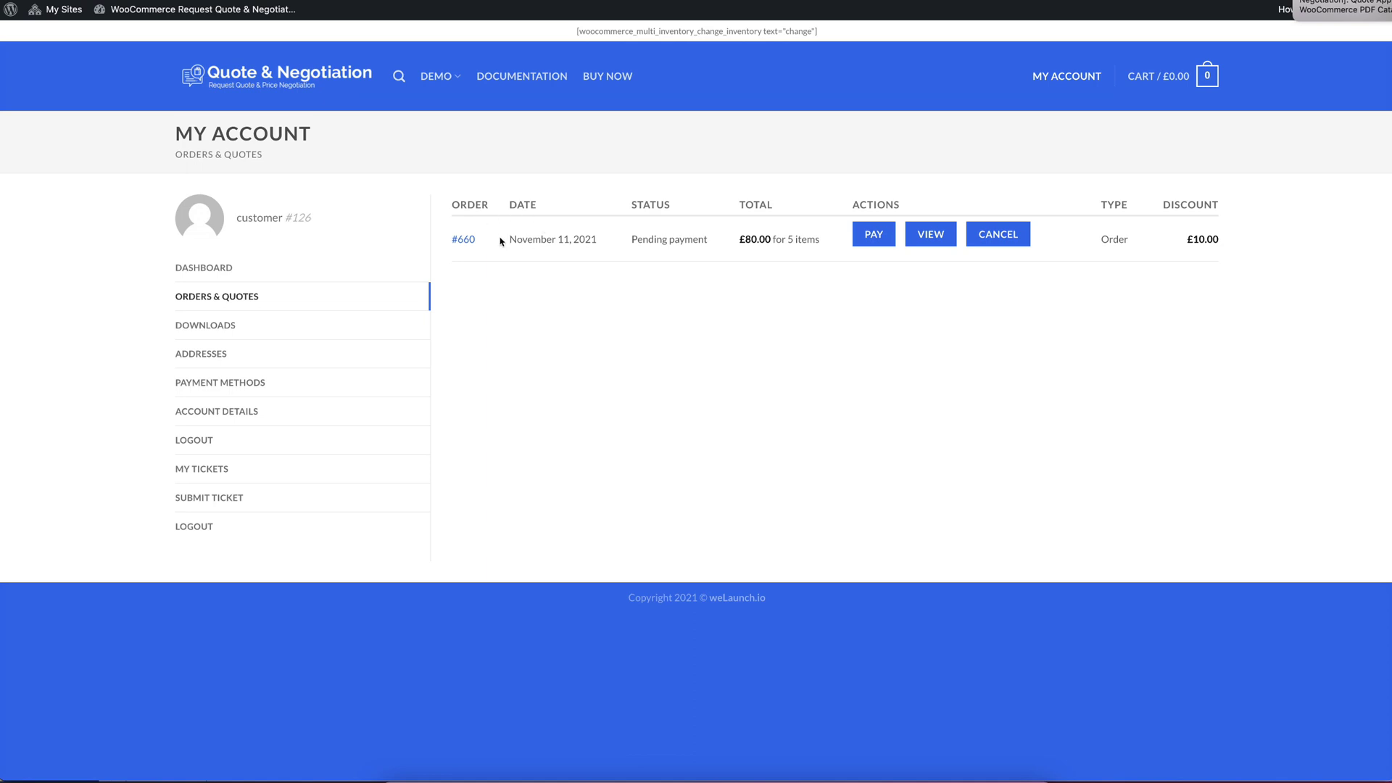
double_click(469, 205)
double_click(1121, 238)
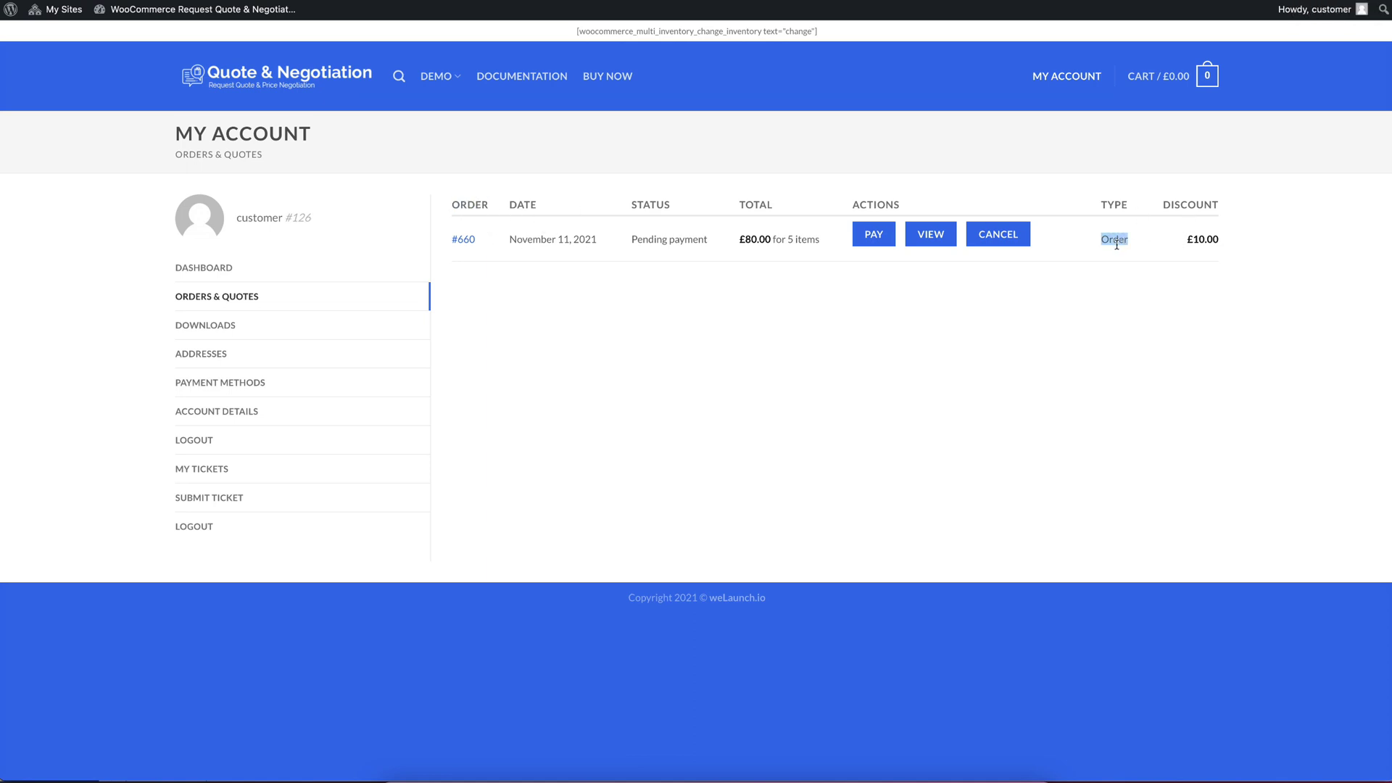
left_click(577, 277)
left_click_drag(638, 240, 709, 240)
double_click(687, 239)
left_click(681, 240)
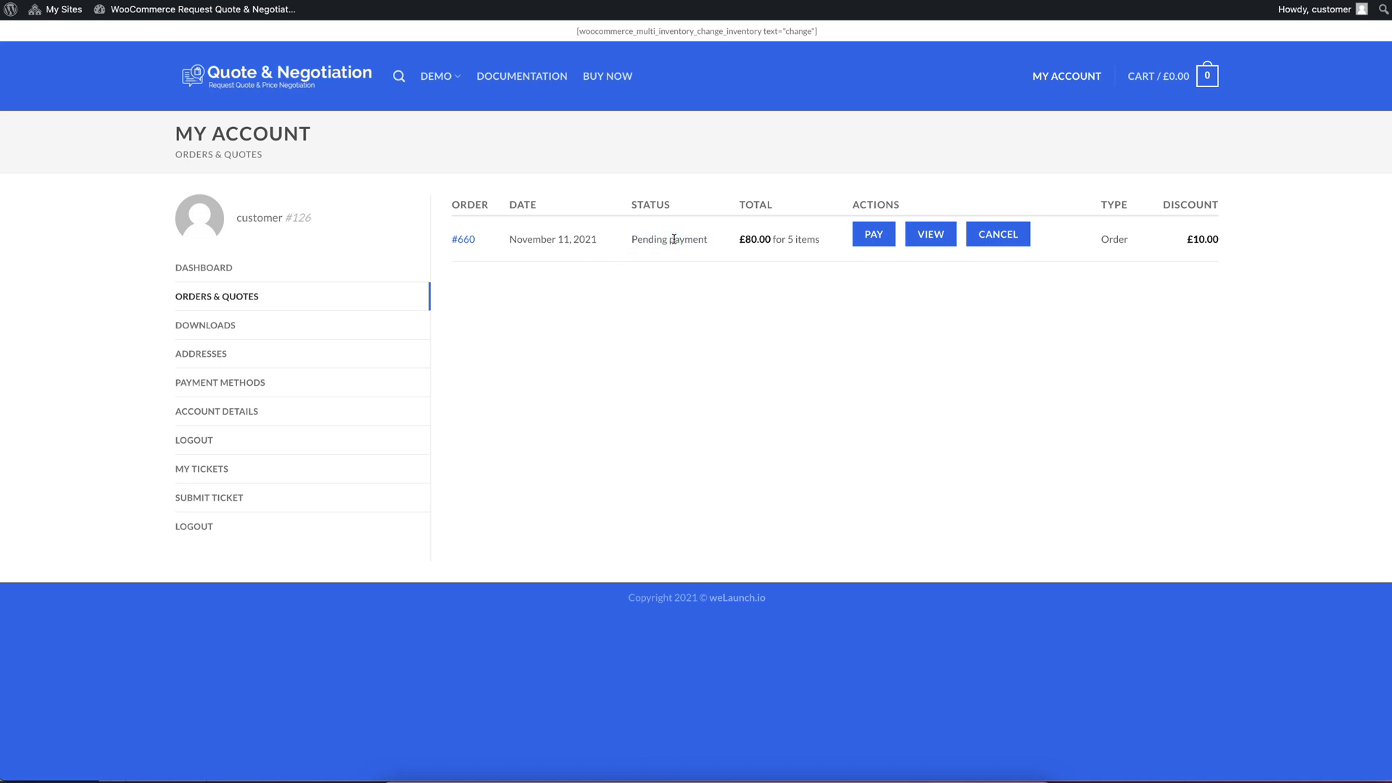
Go to payment for order #660 and highlight the direct bank transfer method.
left_click(876, 241)
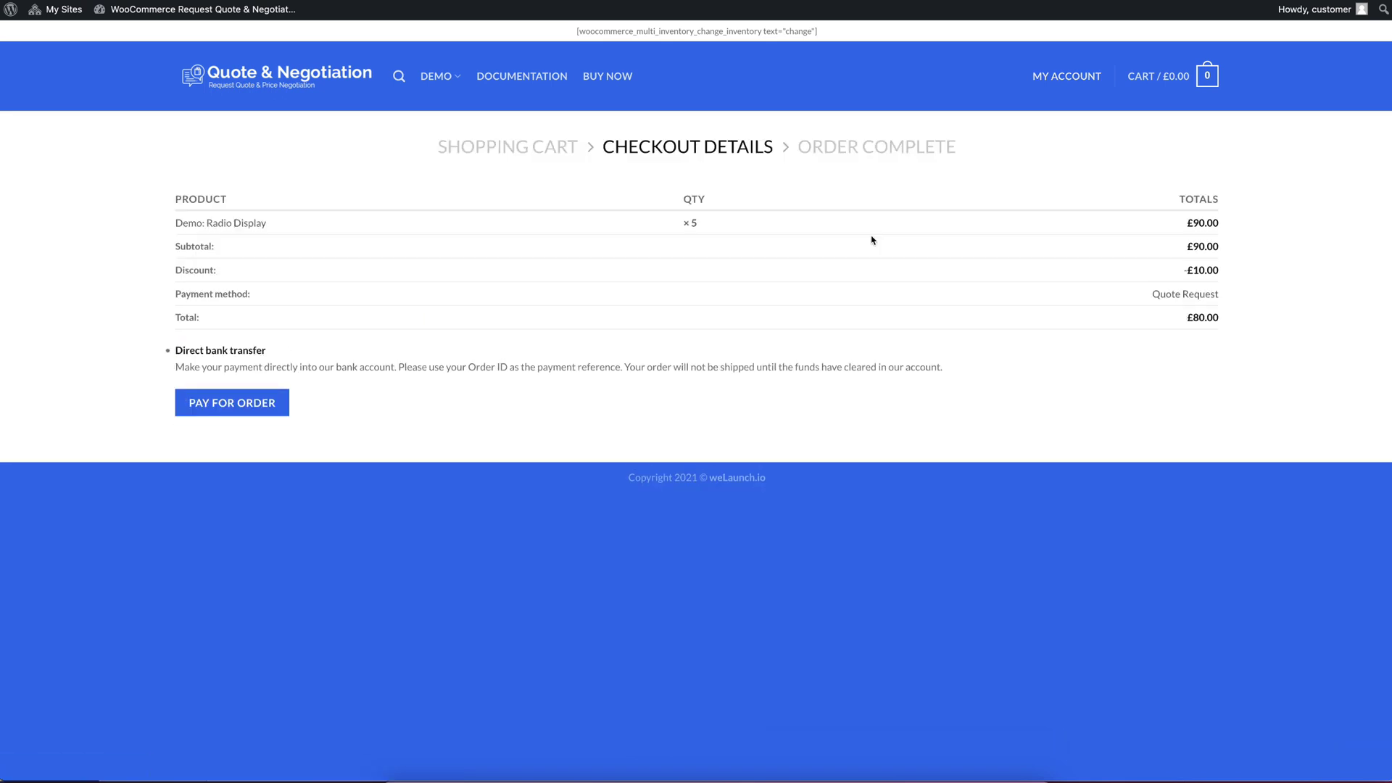
mouse_move(191, 351)
left_mouse_down()
mouse_move(277, 354)
mouse_move(176, 354)
left_mouse_up()
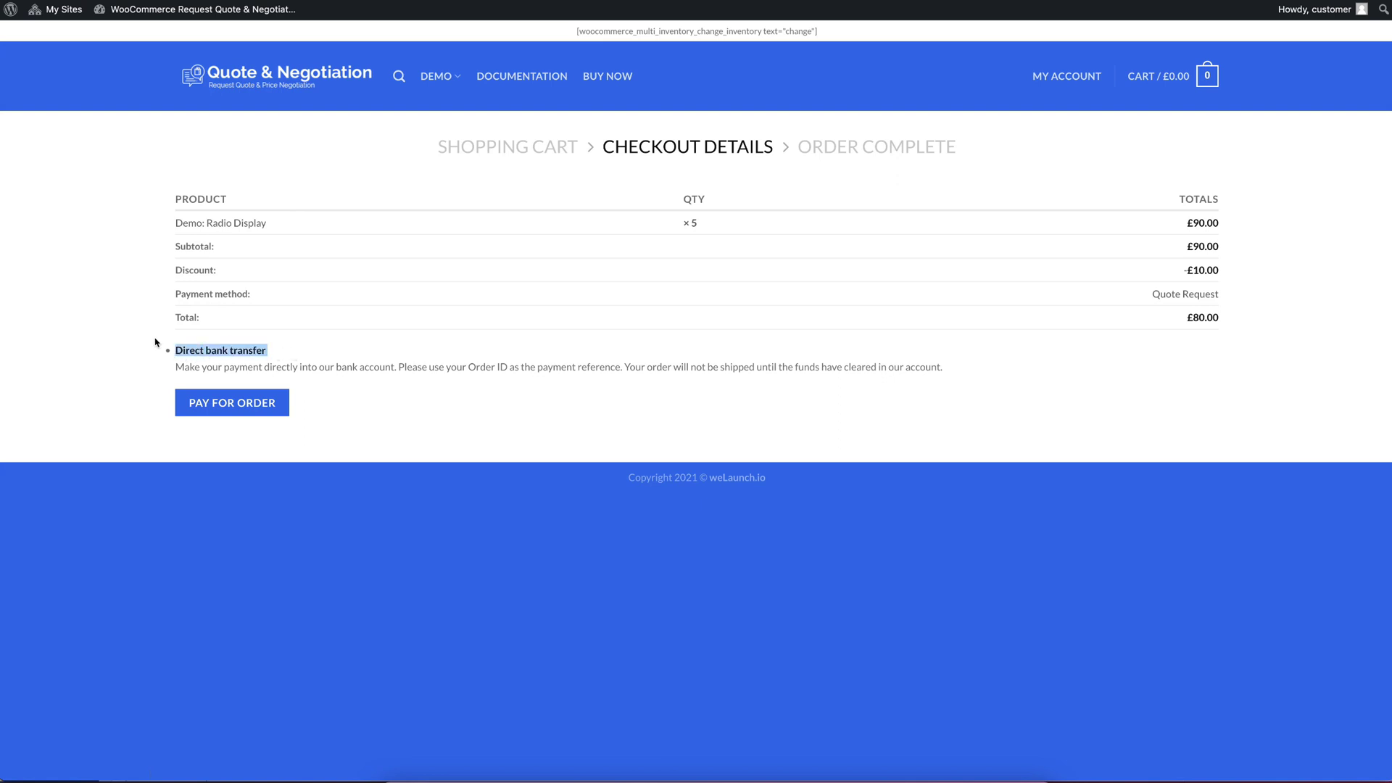
left_click(135, 260)
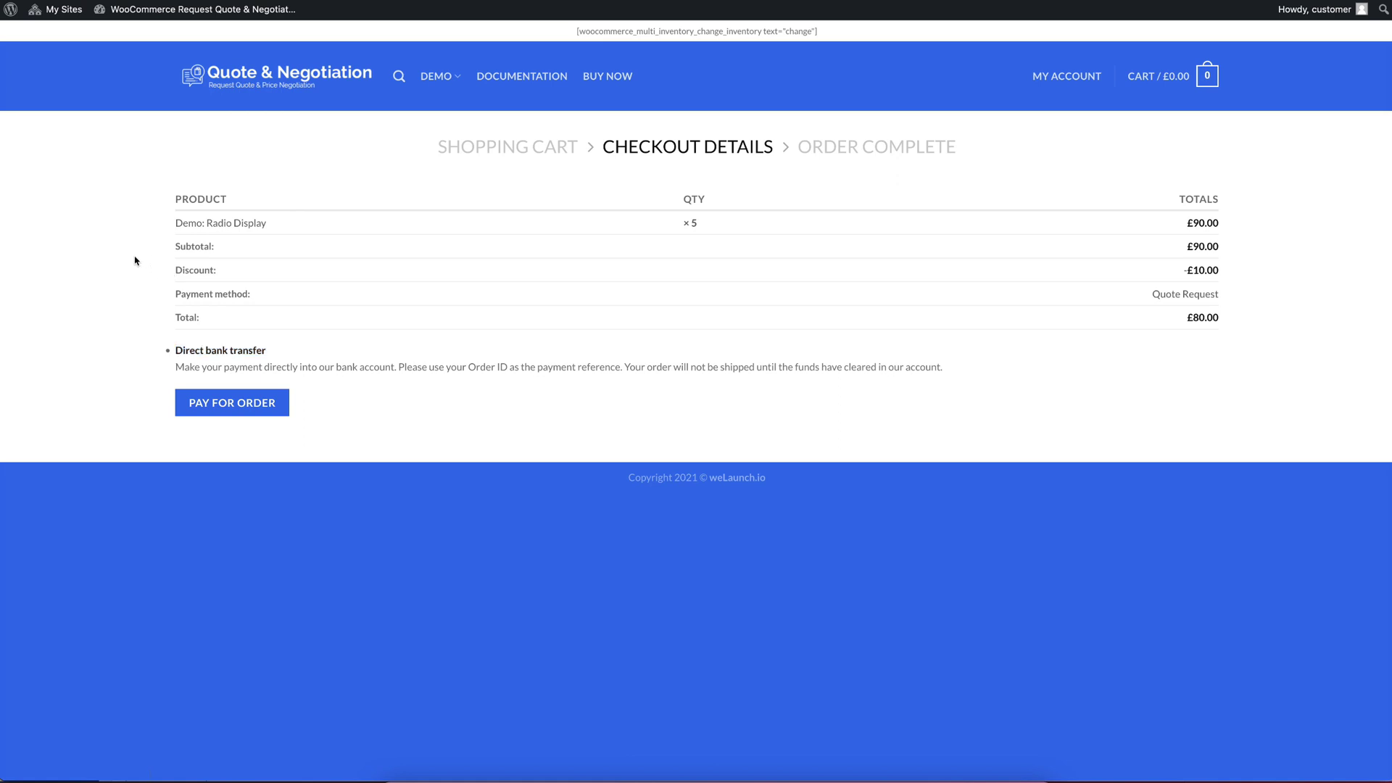
Highlight the order totals table and the -£10.00 discount on the checkout.
left_click_drag(154, 200, 188, 297)
left_click(269, 367)
left_click_drag(1189, 269, 1217, 271)
left_click(1209, 271)
double_click(1209, 271)
left_click(1203, 245)
Submit payment of £80.00 for order #660 by direct bank transfer.
left_click(242, 412)
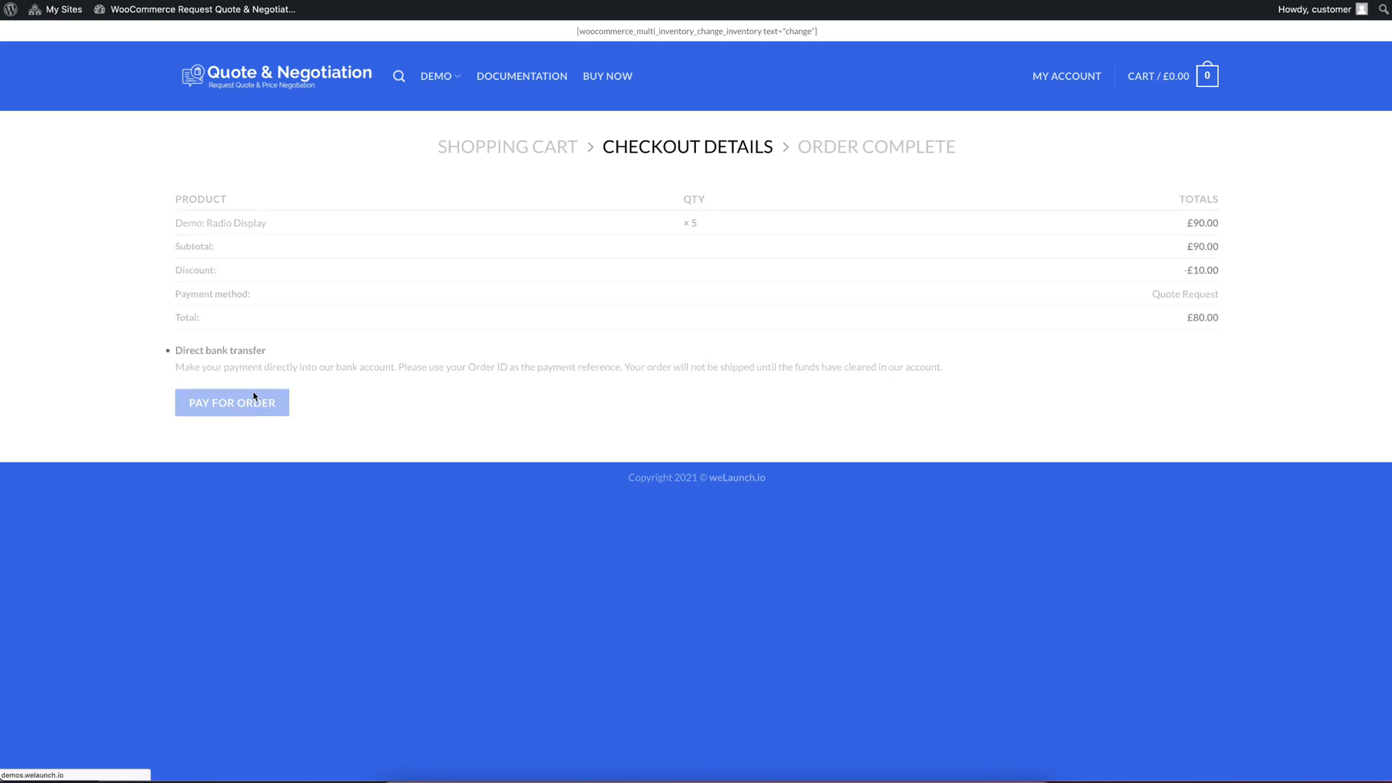